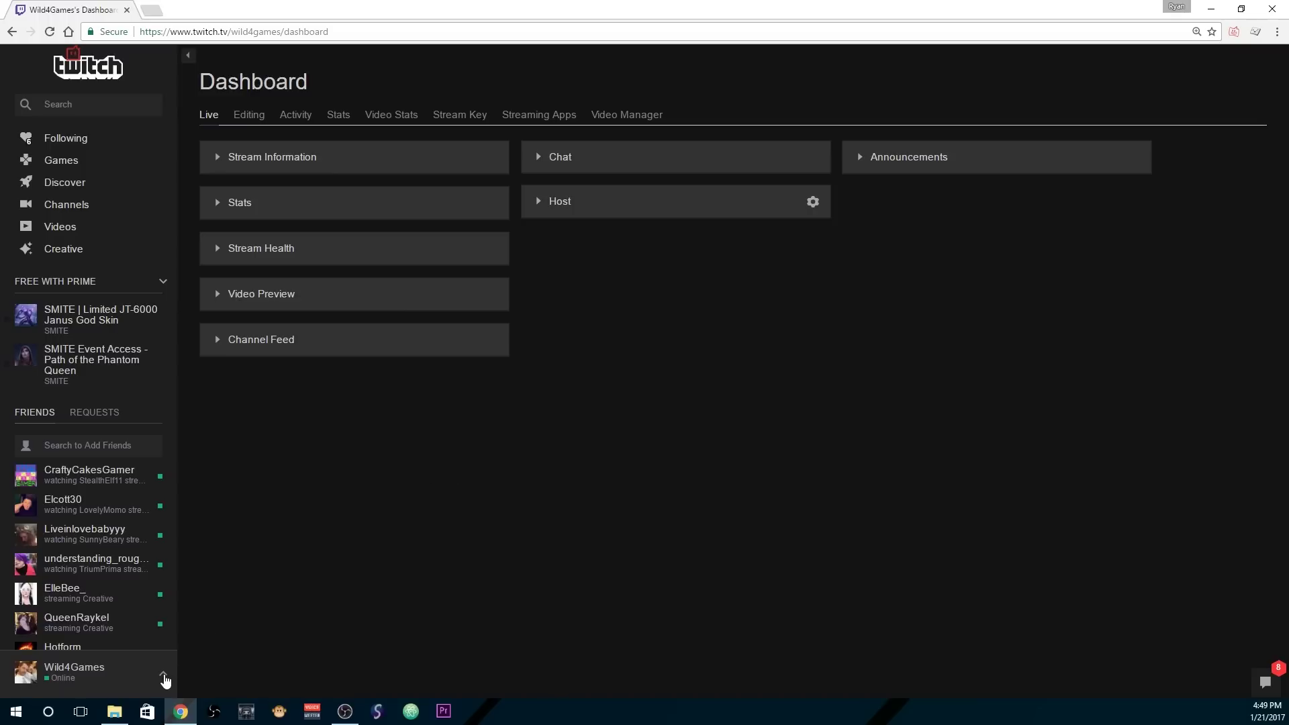
- Reload the Live dashboard from the account menu, then briefly expand and collapse the Stats panel
{"action": "left_click", "coordinate": [163, 676]}
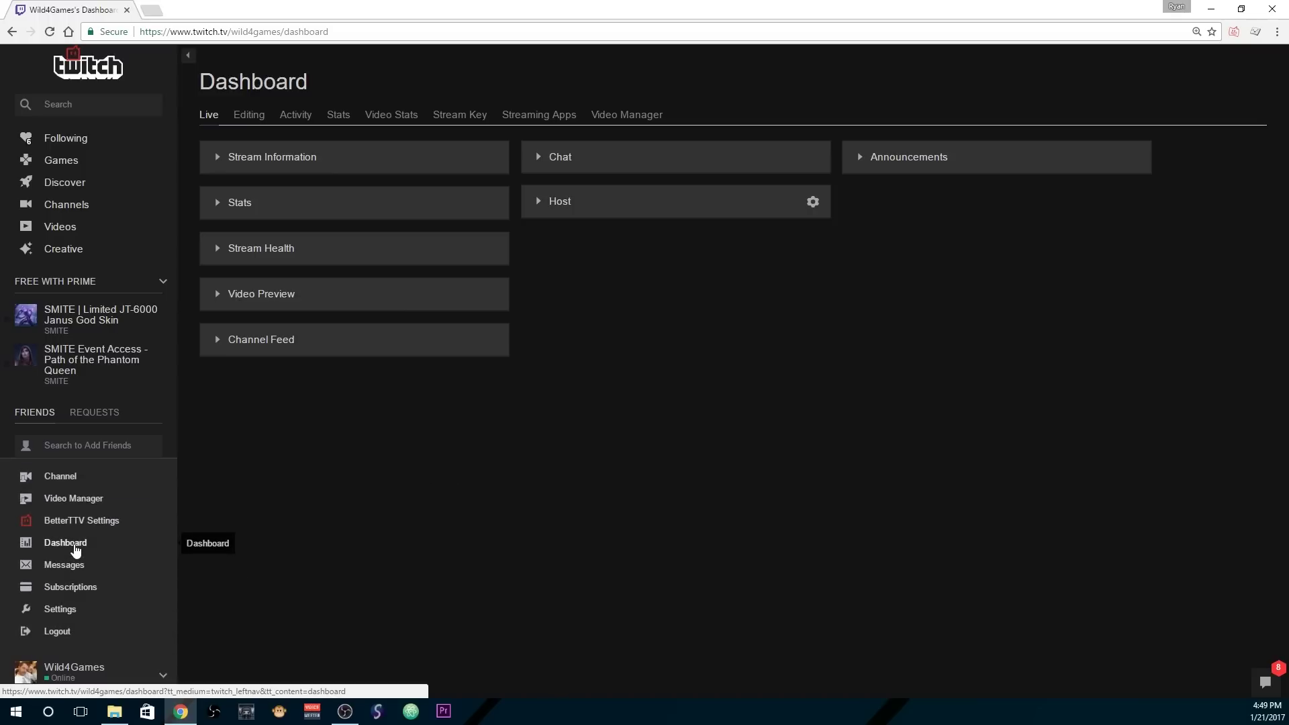
{"action": "left_click", "coordinate": [74, 547]}
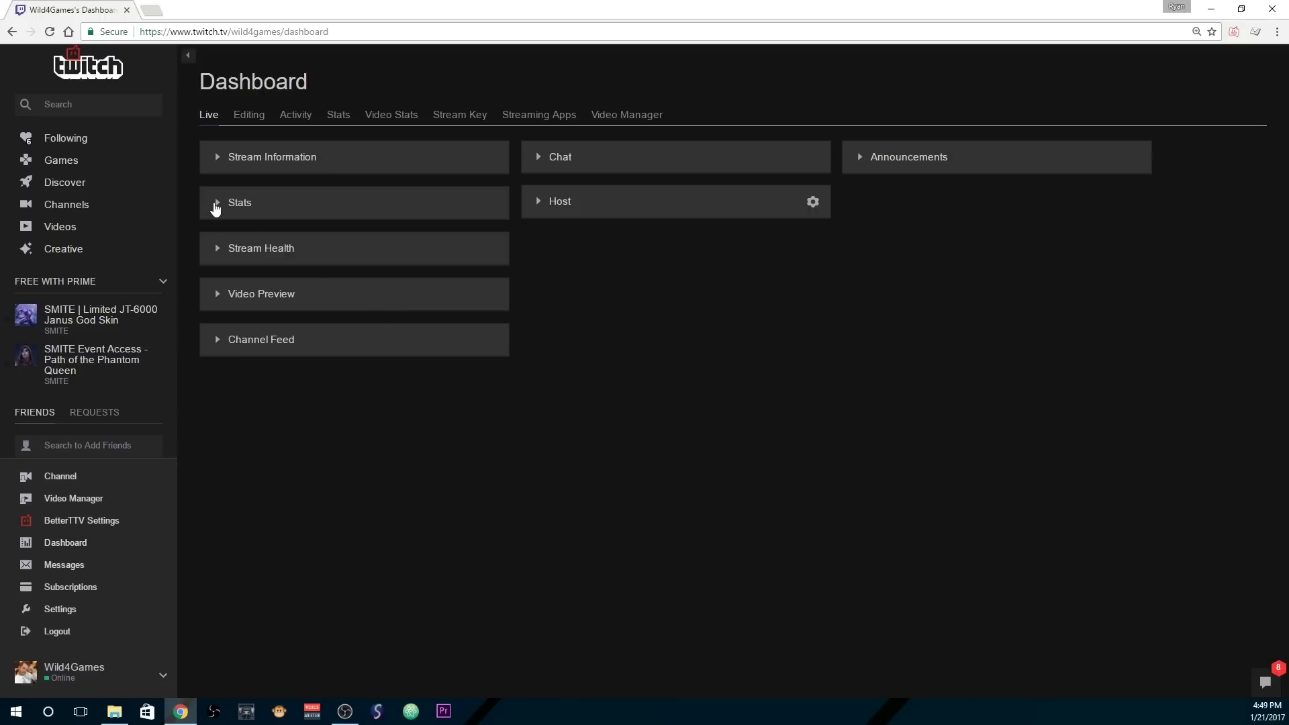
{"action": "left_click", "coordinate": [215, 204]}
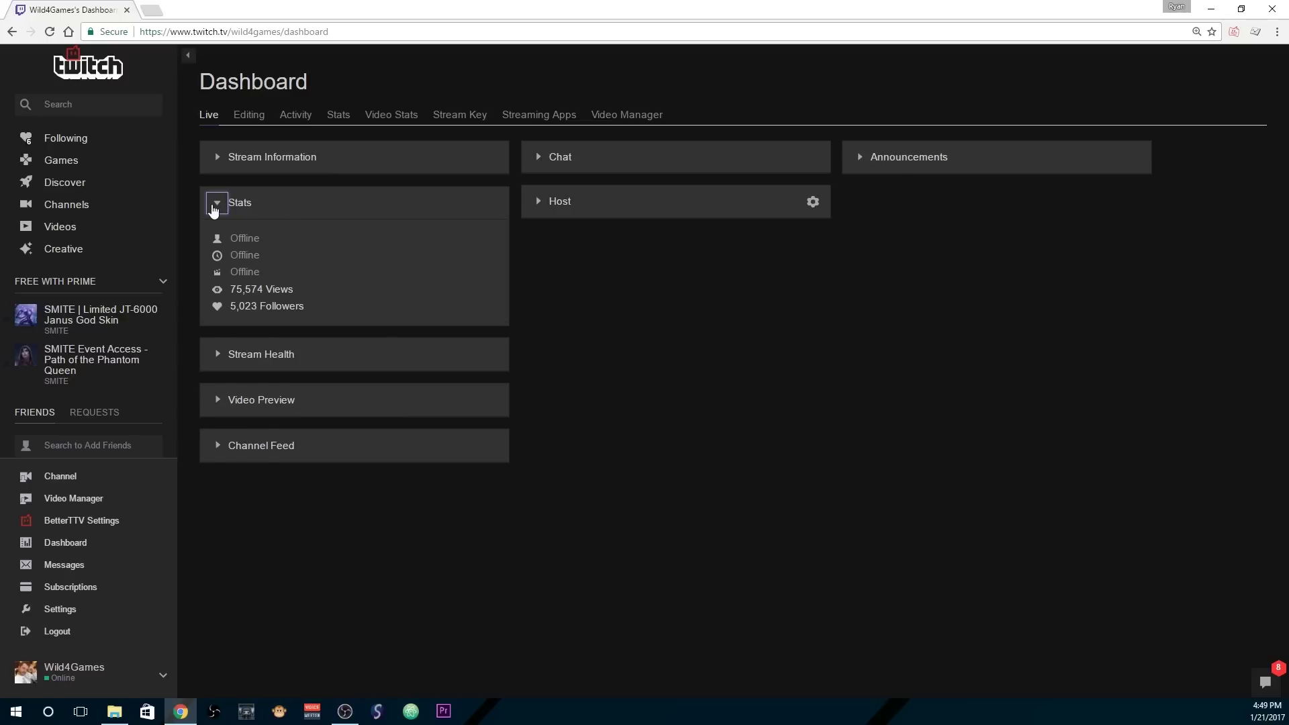
{"action": "left_click", "coordinate": [213, 207]}
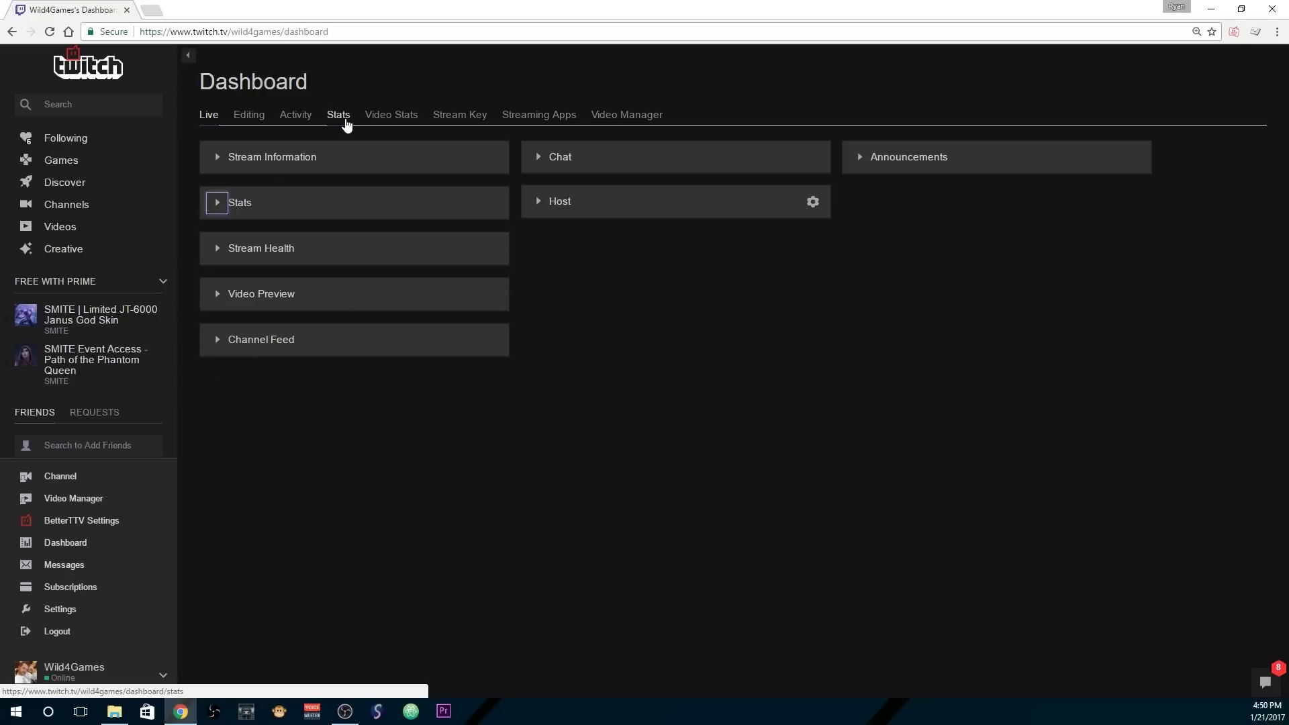
- Go to the Stats page and browse the month list, keeping January 16
{"action": "left_click", "coordinate": [338, 115]}
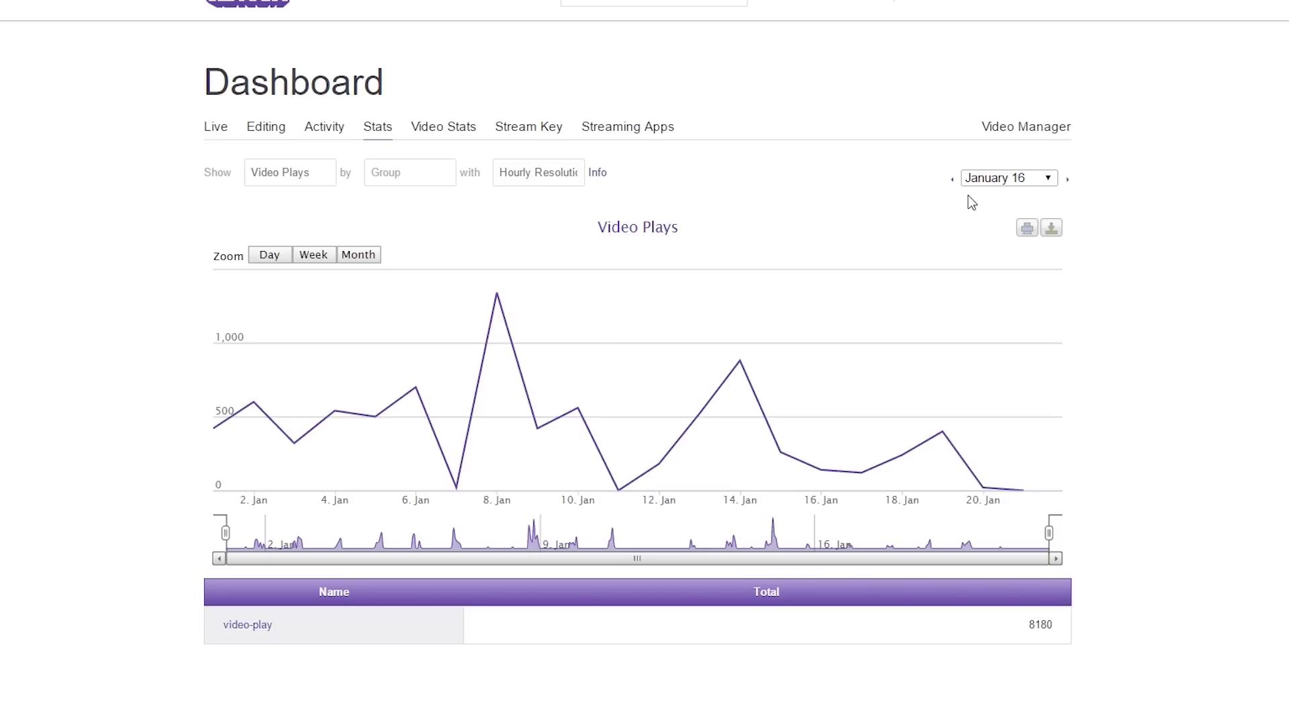
{"action": "left_click", "coordinate": [1045, 179]}
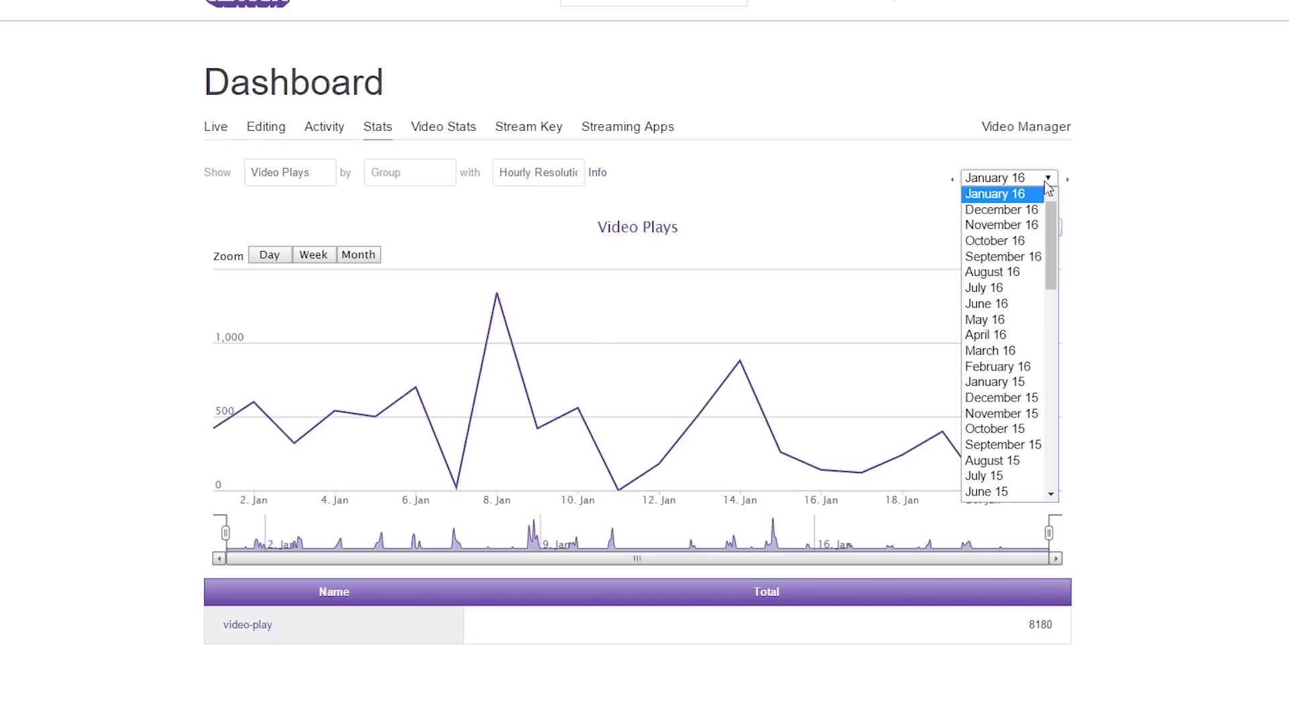
{"action": "scroll", "coordinate": [1004, 336], "scroll_direction": "down", "scroll_amount": 8}
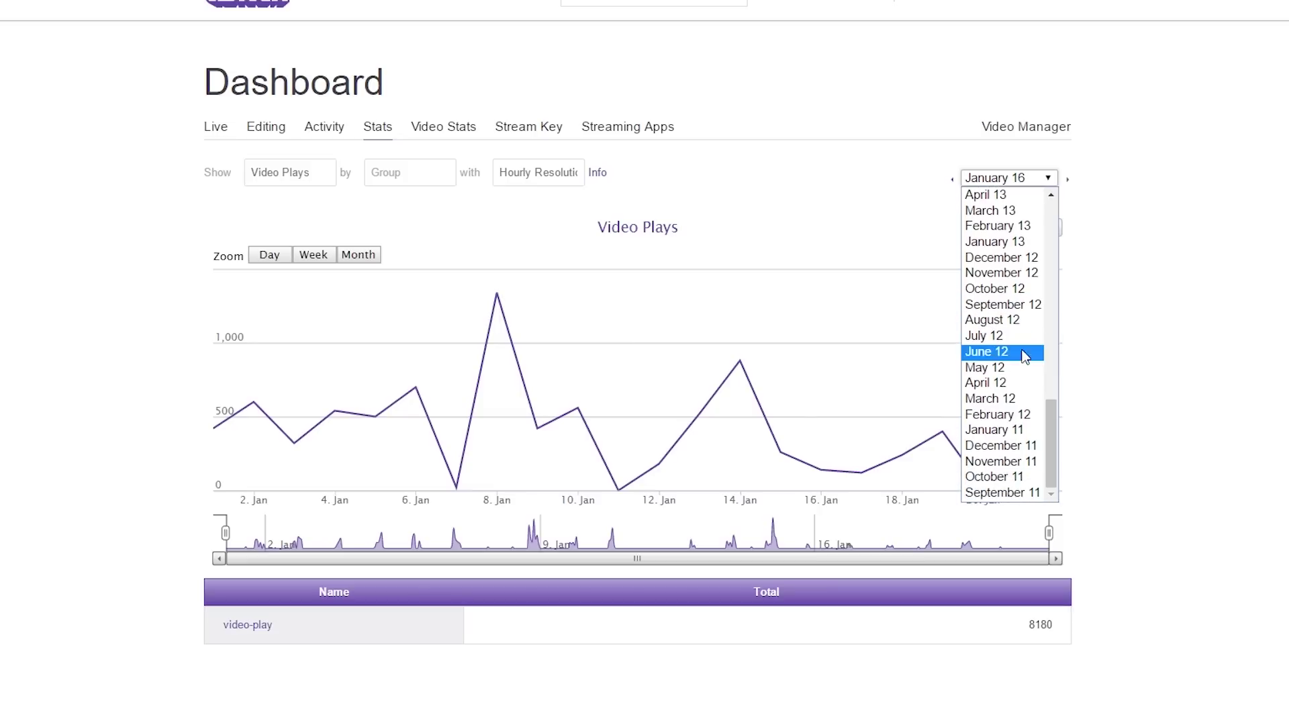
{"action": "scroll", "coordinate": [1007, 403], "scroll_direction": "up", "scroll_amount": 10}
{"action": "left_click", "coordinate": [555, 194]}
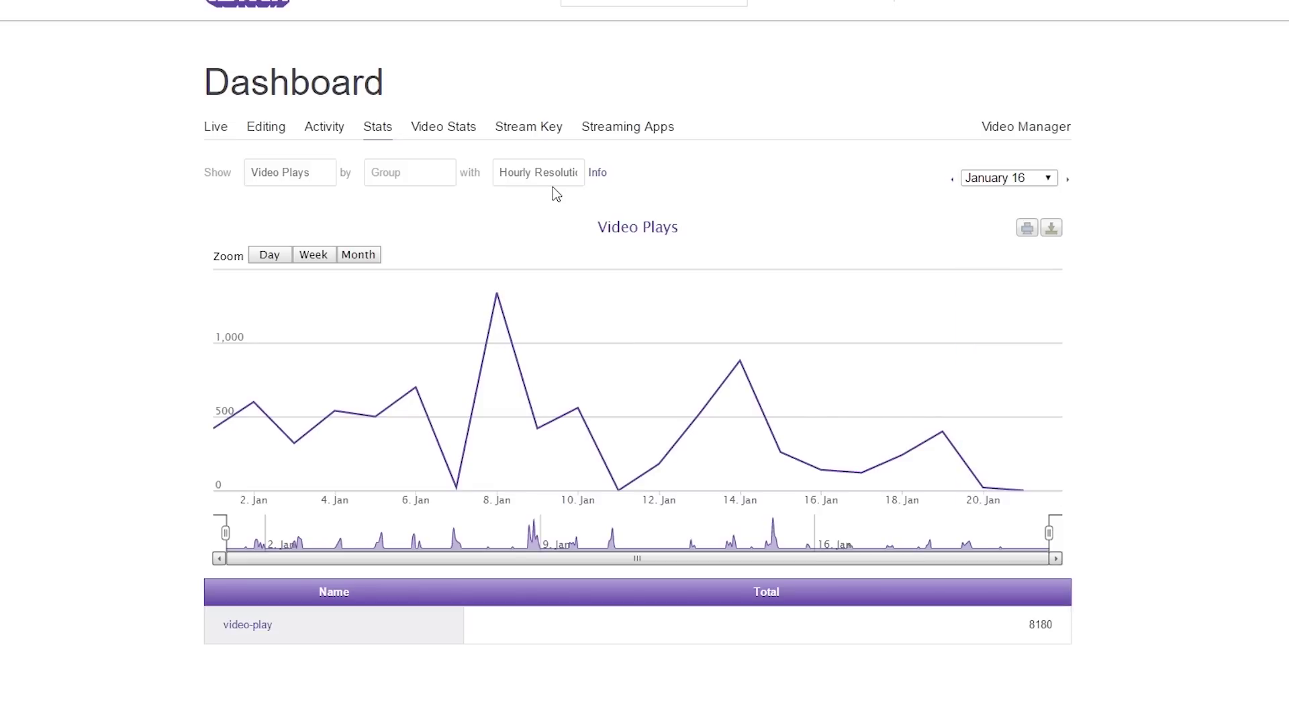
- Set the Video Plays chart to Daily Resolution
{"action": "left_click", "coordinate": [546, 176]}
{"action": "left_click", "coordinate": [546, 236]}
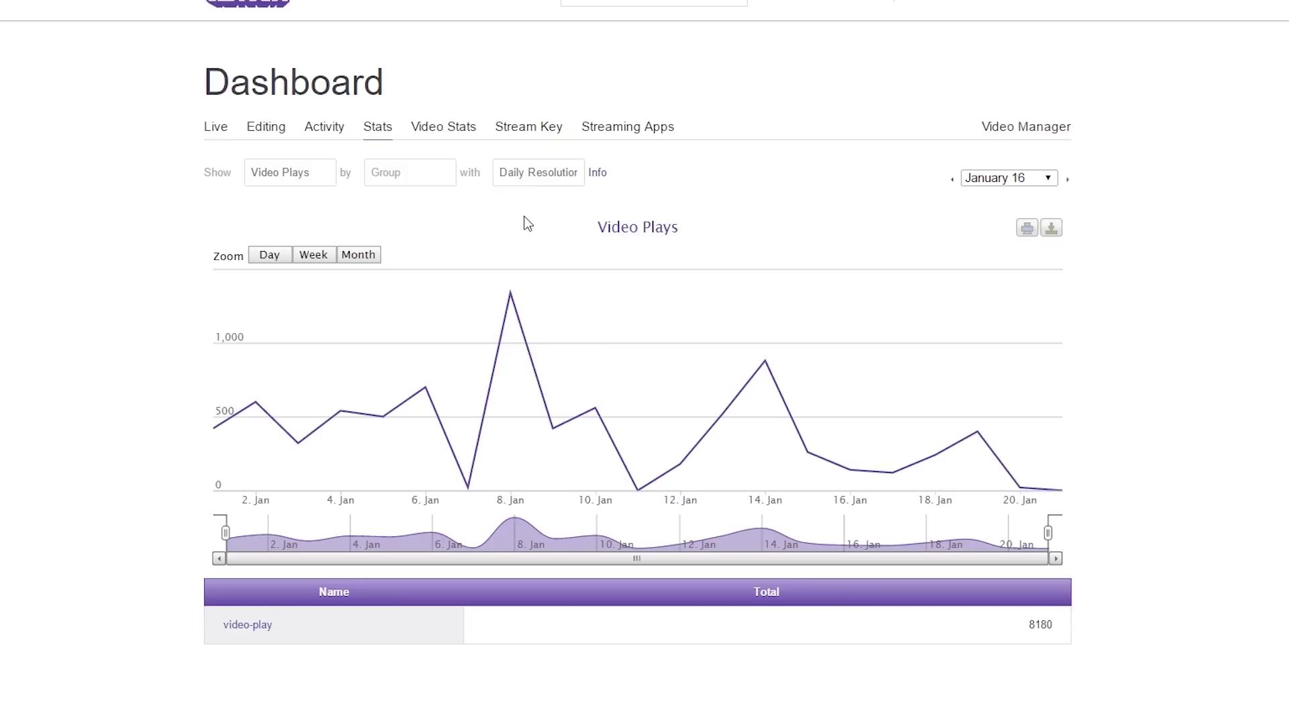
{"action": "left_click", "coordinate": [535, 172]}
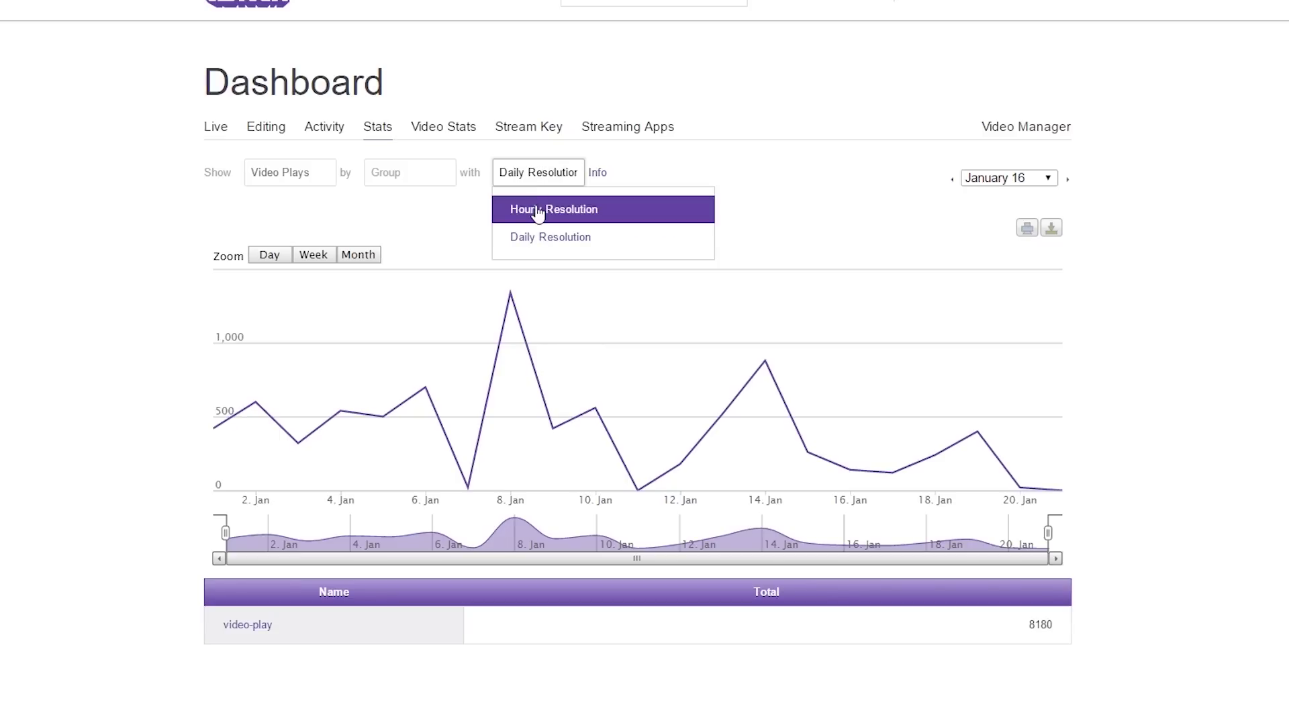
{"action": "left_click", "coordinate": [419, 215]}
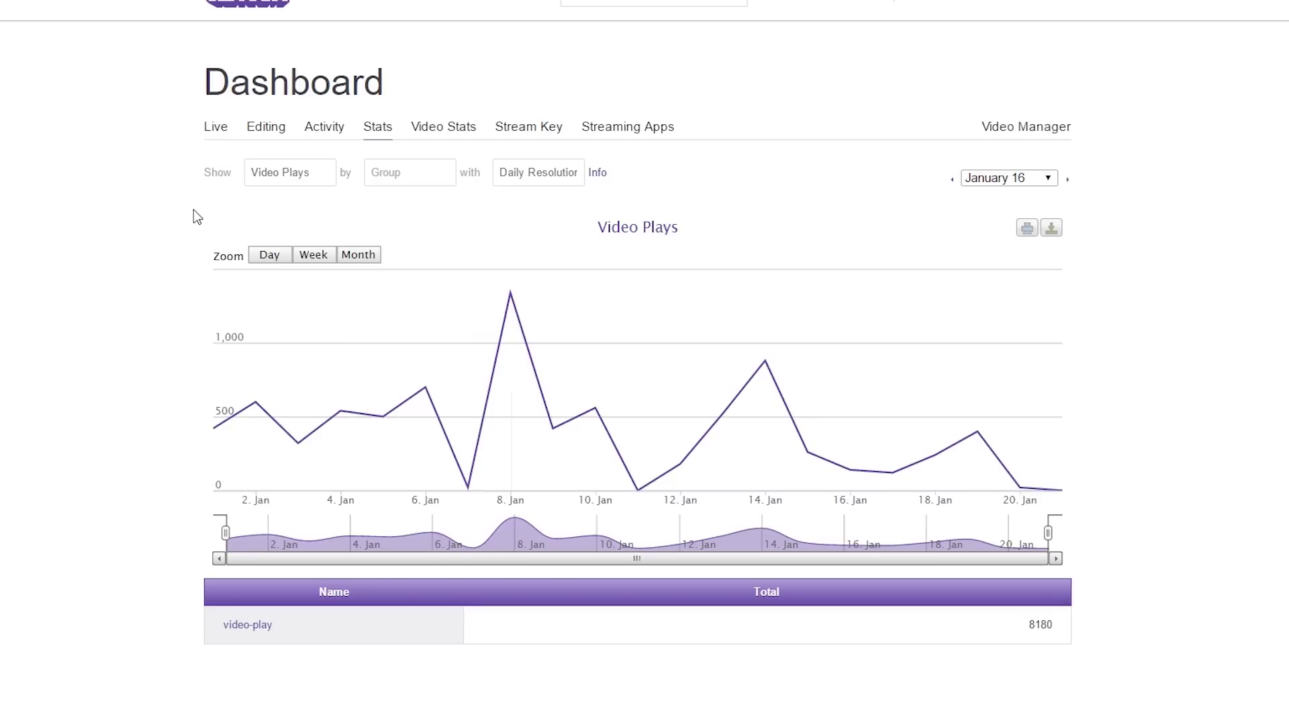
- Browse the Show metric list, keep Video Plays, and open the 'by' grouping list
{"action": "left_click", "coordinate": [329, 177]}
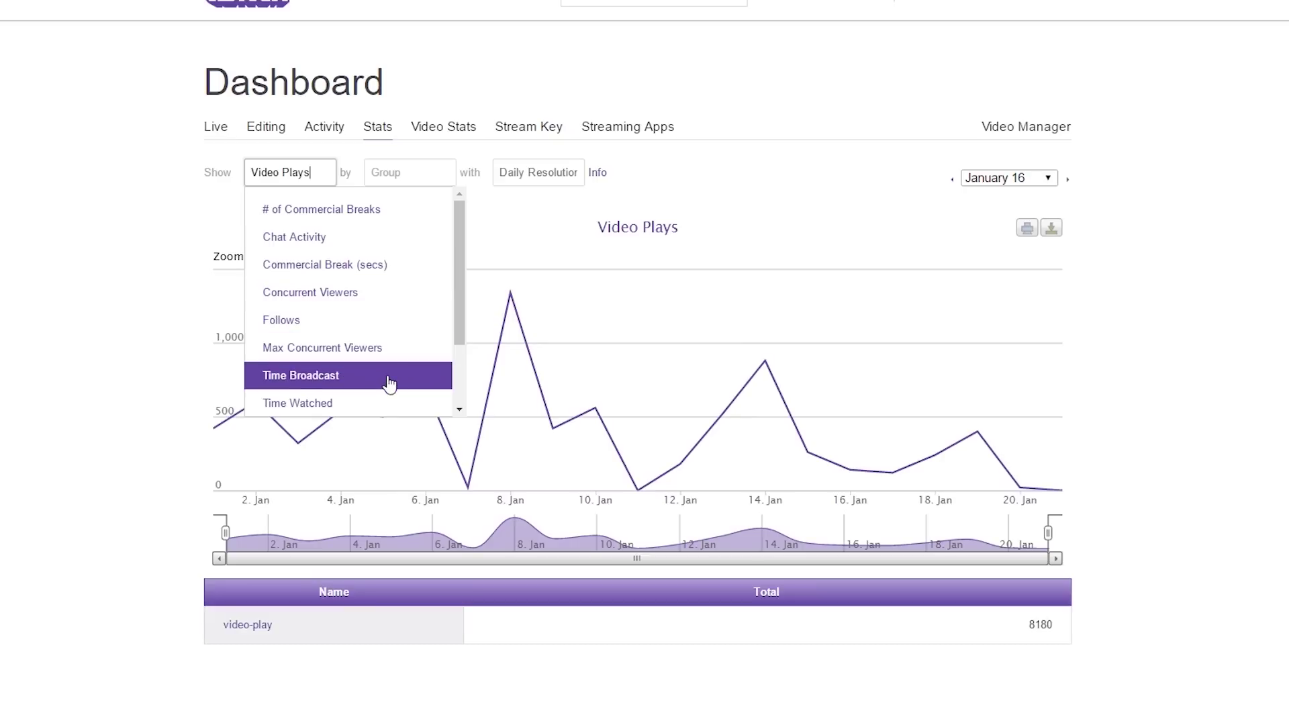
{"action": "scroll", "coordinate": [390, 383], "scroll_direction": "down", "scroll_amount": 1}
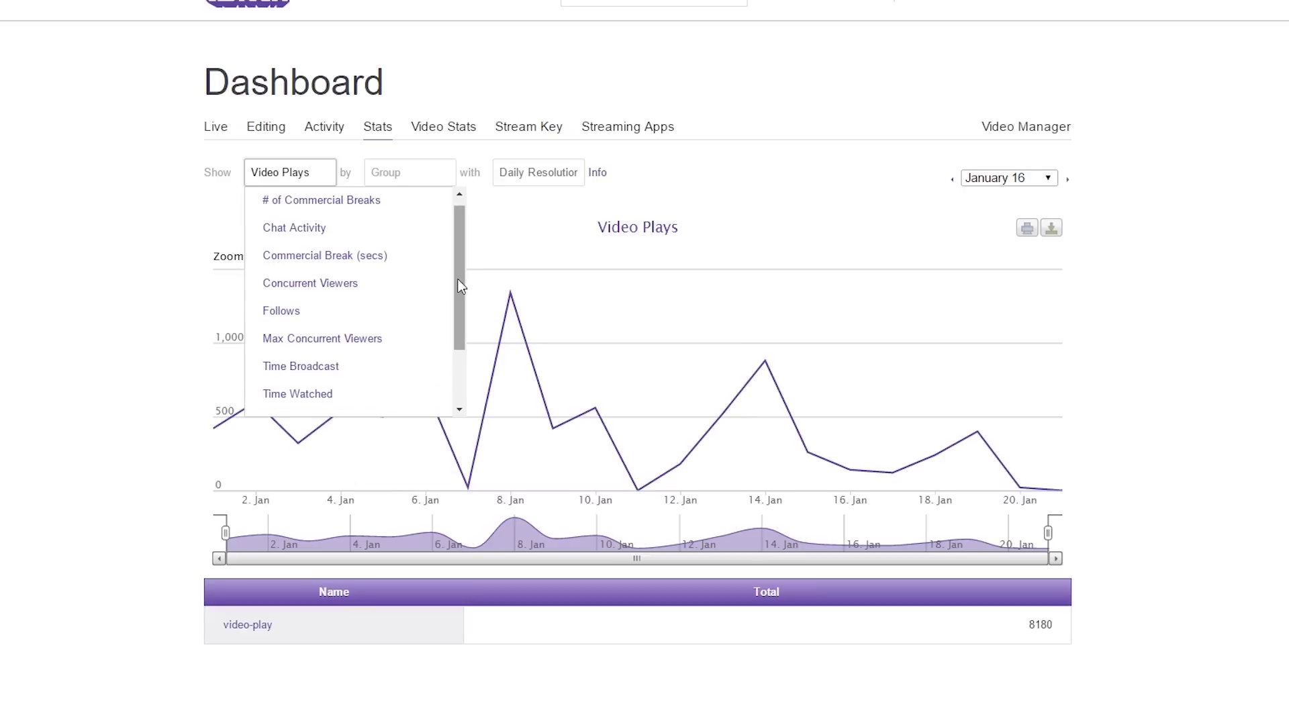
{"action": "left_click_drag", "start_coordinate": [459, 285], "coordinate": [446, 368]}
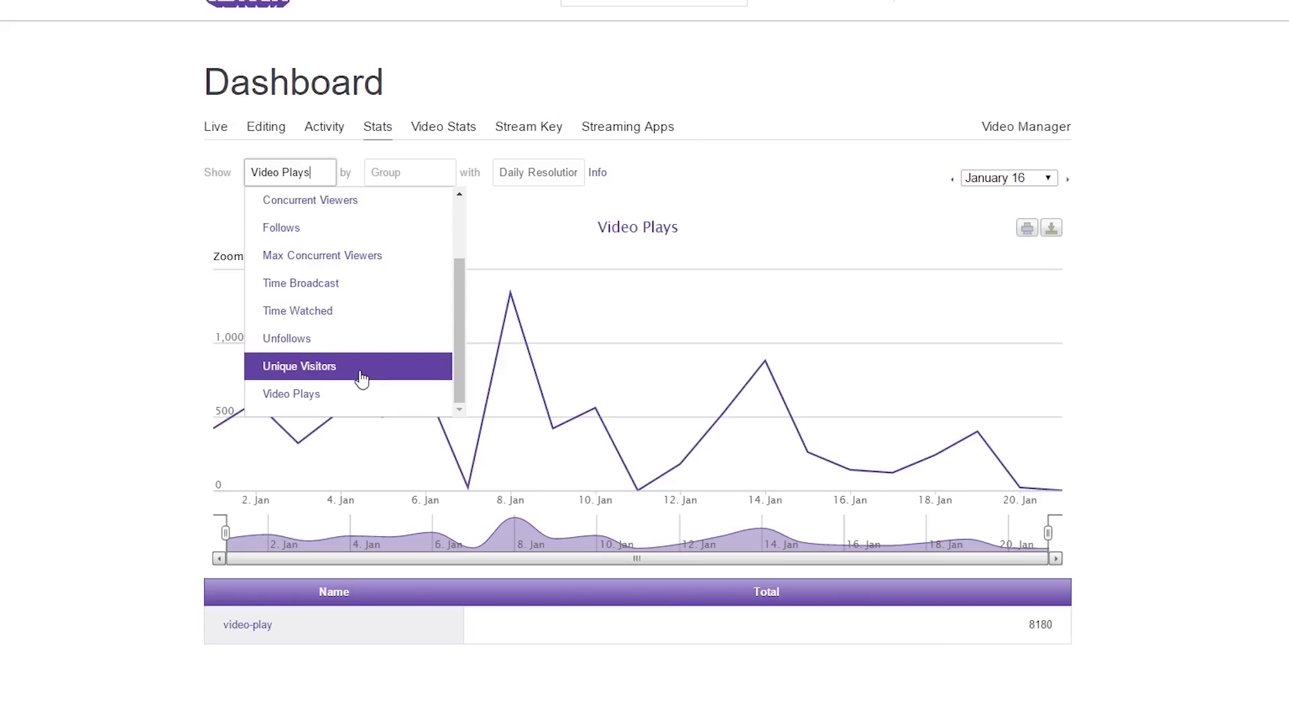
{"action": "left_click", "coordinate": [317, 396]}
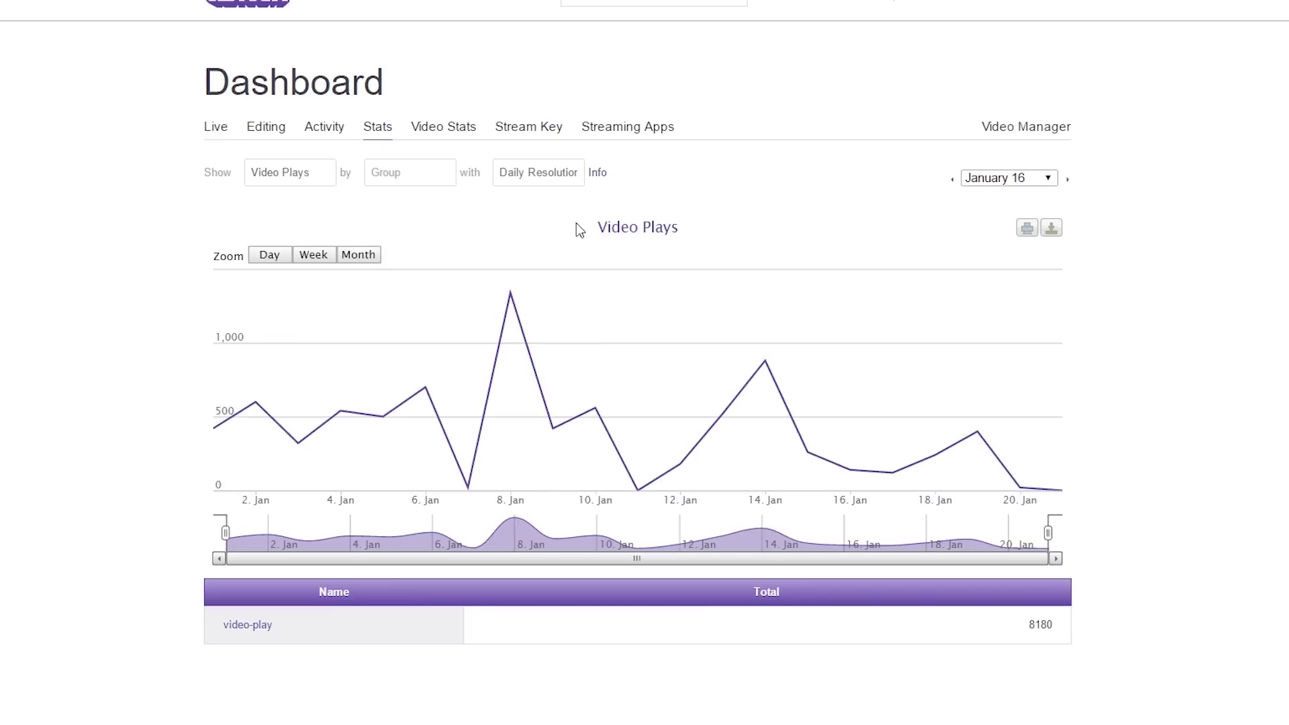
{"action": "mouse_move", "coordinate": [601, 176]}
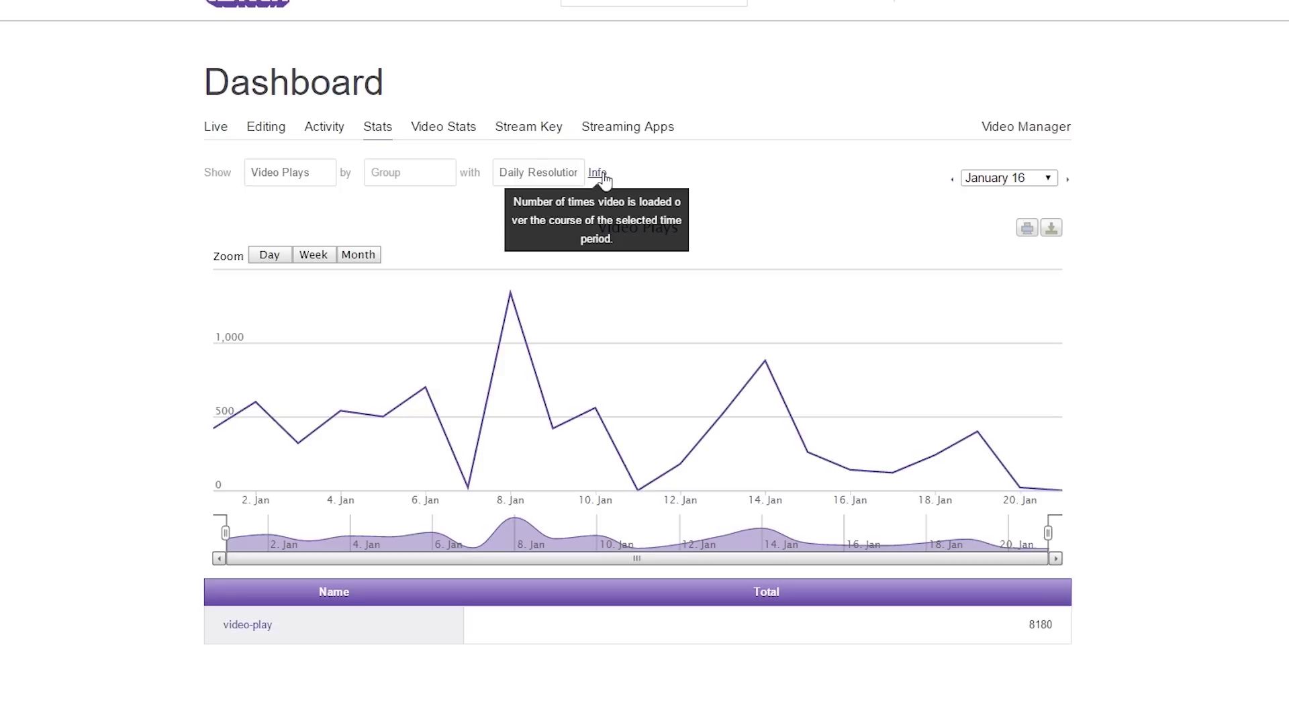
{"action": "left_click", "coordinate": [404, 176]}
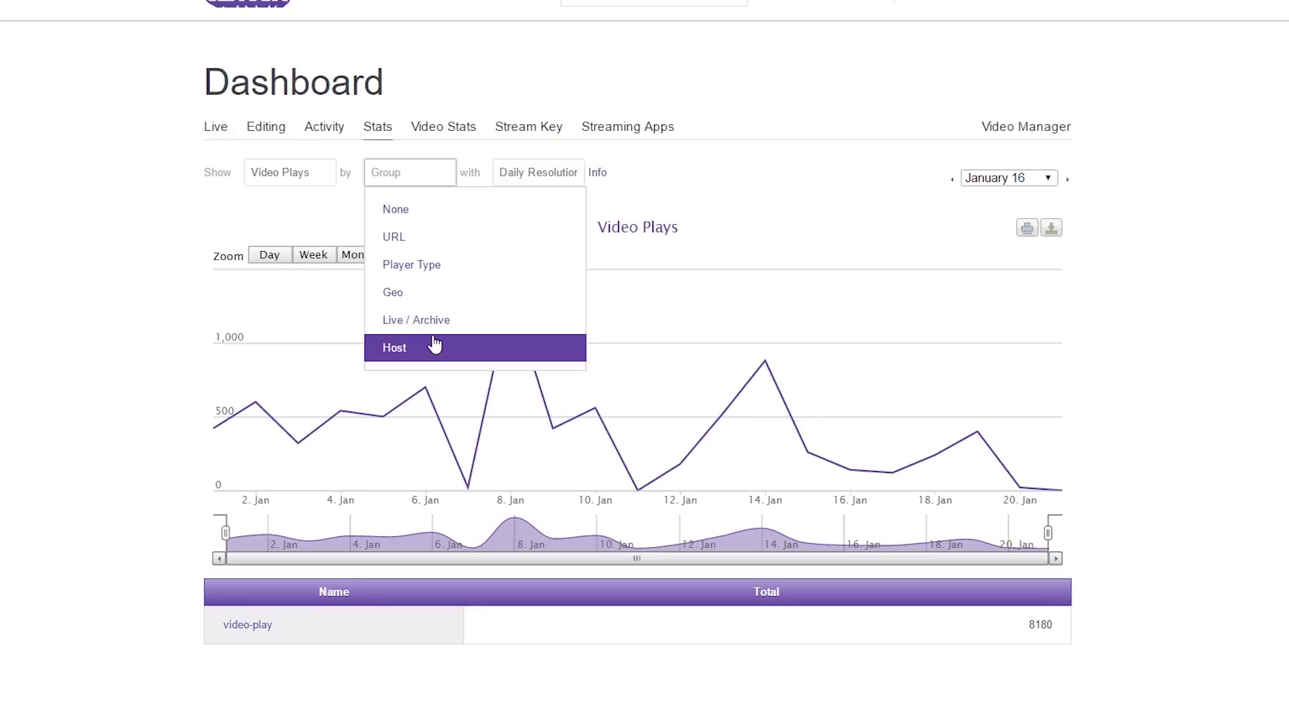
- Group Video Plays by URL and scroll through the URL totals table
{"action": "left_click", "coordinate": [417, 246]}
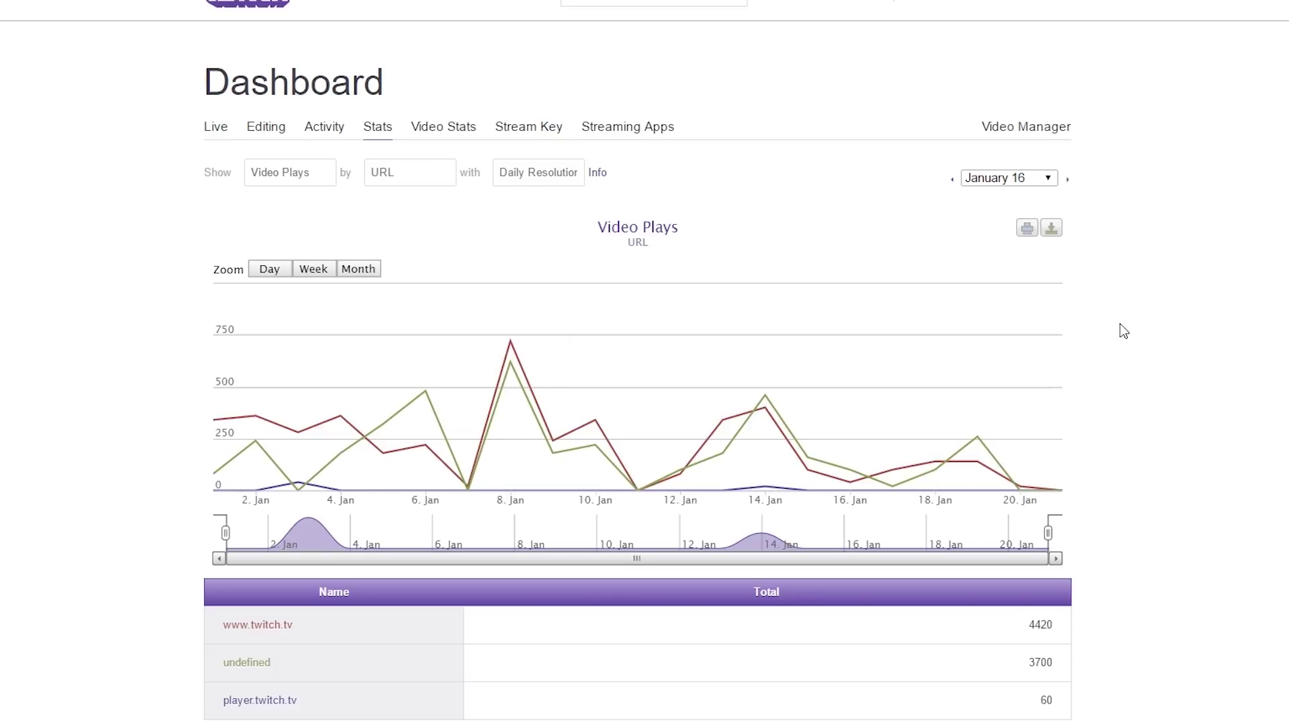
{"action": "scroll", "coordinate": [1119, 324], "scroll_direction": "down", "scroll_amount": 2}
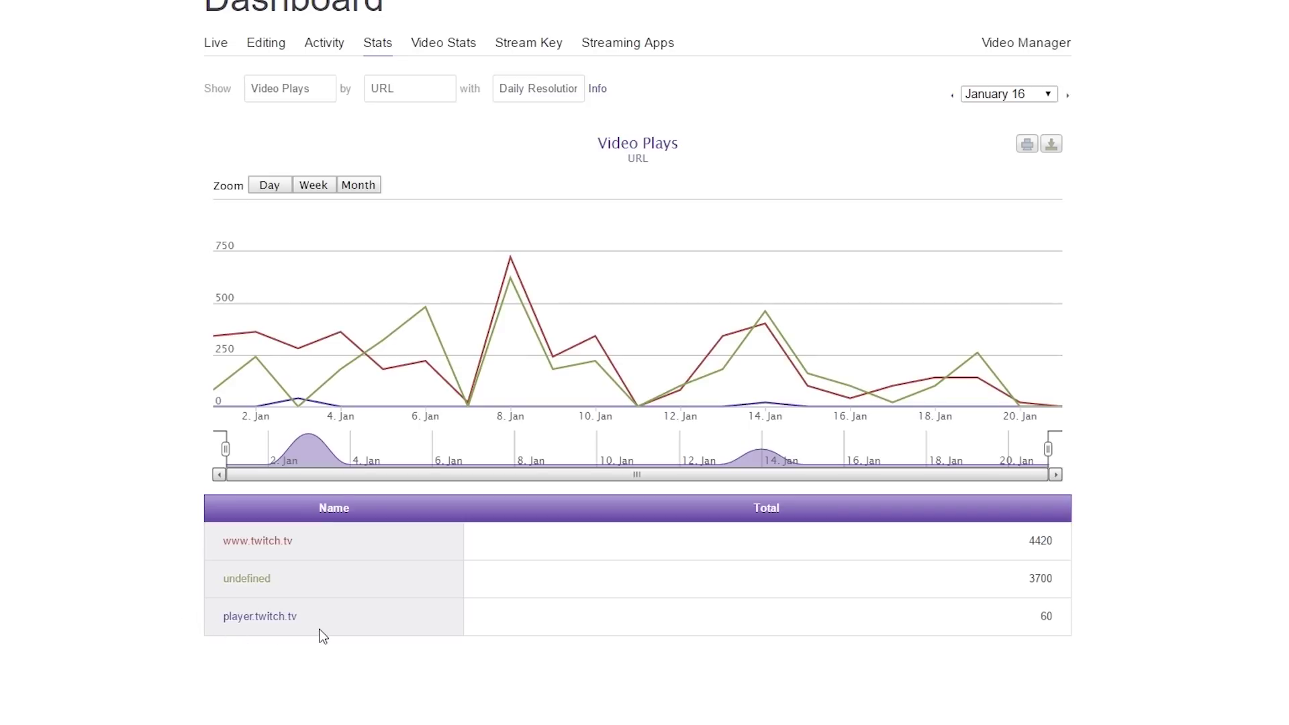
{"action": "left_click", "coordinate": [426, 90]}
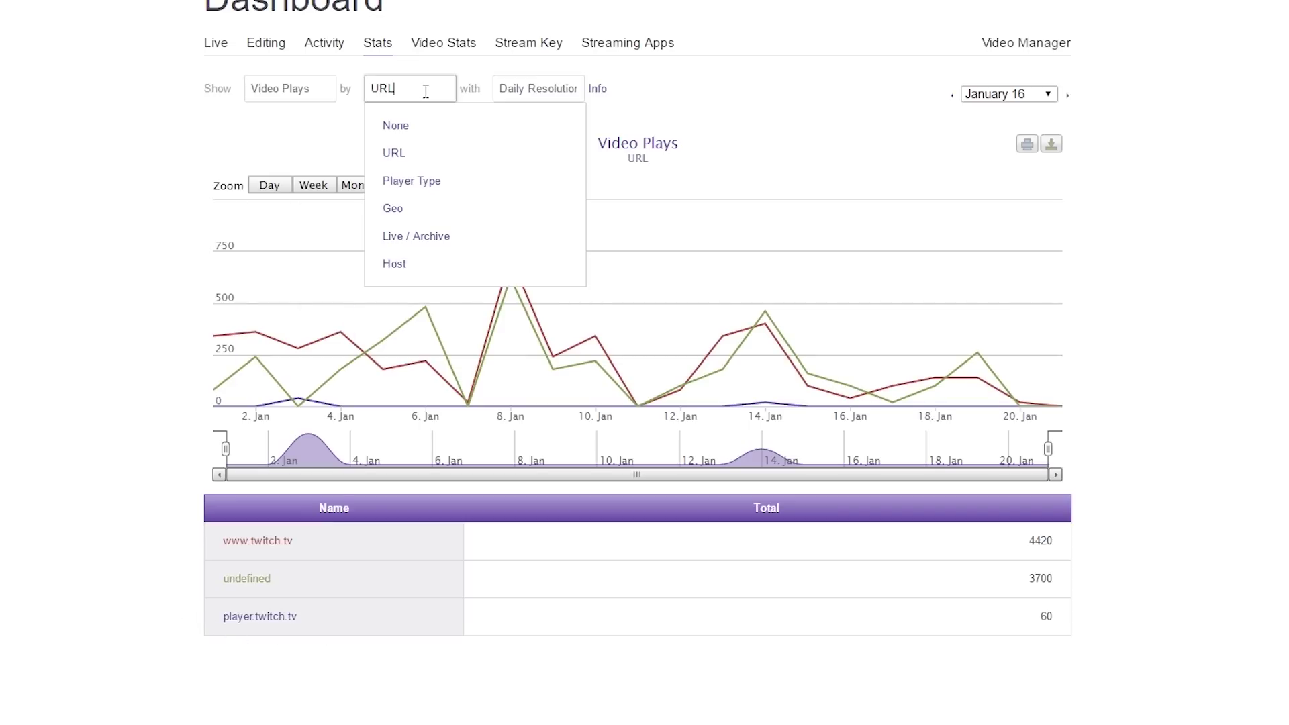
- Break Video Plays down by Player Type and review its table, from site 4420 to popout 20
{"action": "left_click", "coordinate": [431, 181]}
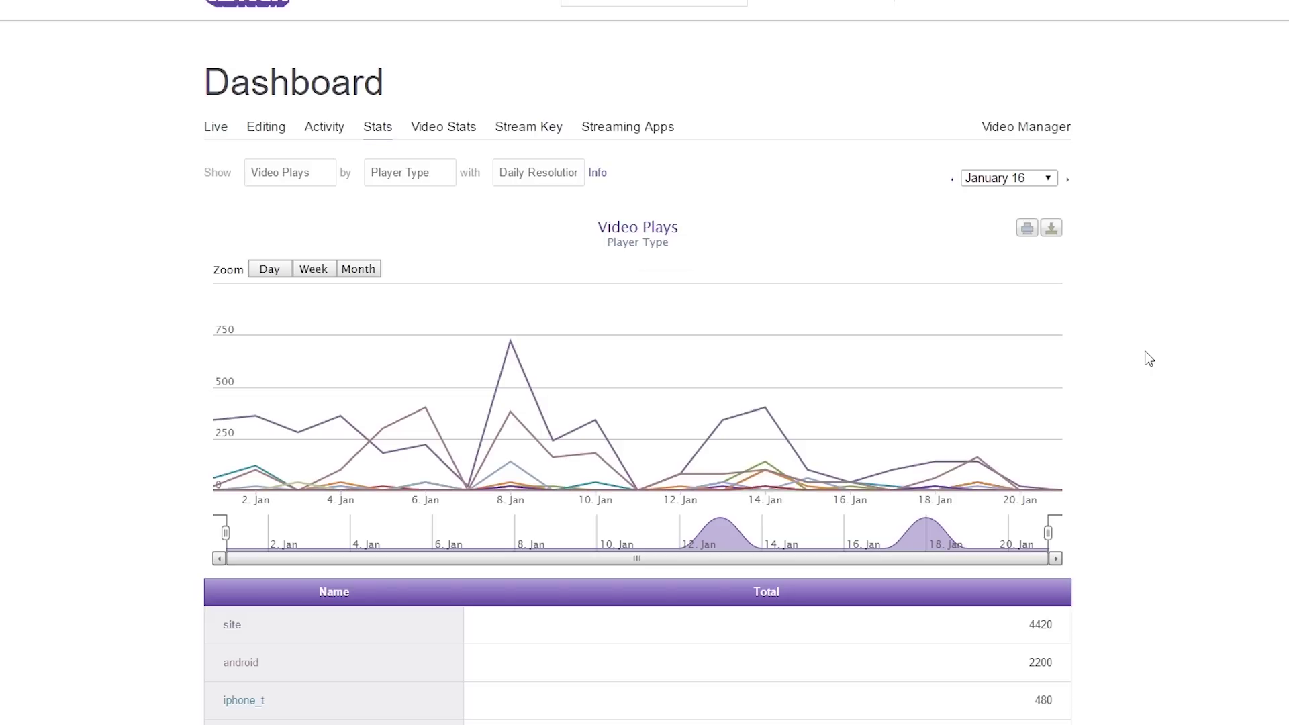
{"action": "scroll", "coordinate": [1150, 359], "scroll_direction": "down", "scroll_amount": 2}
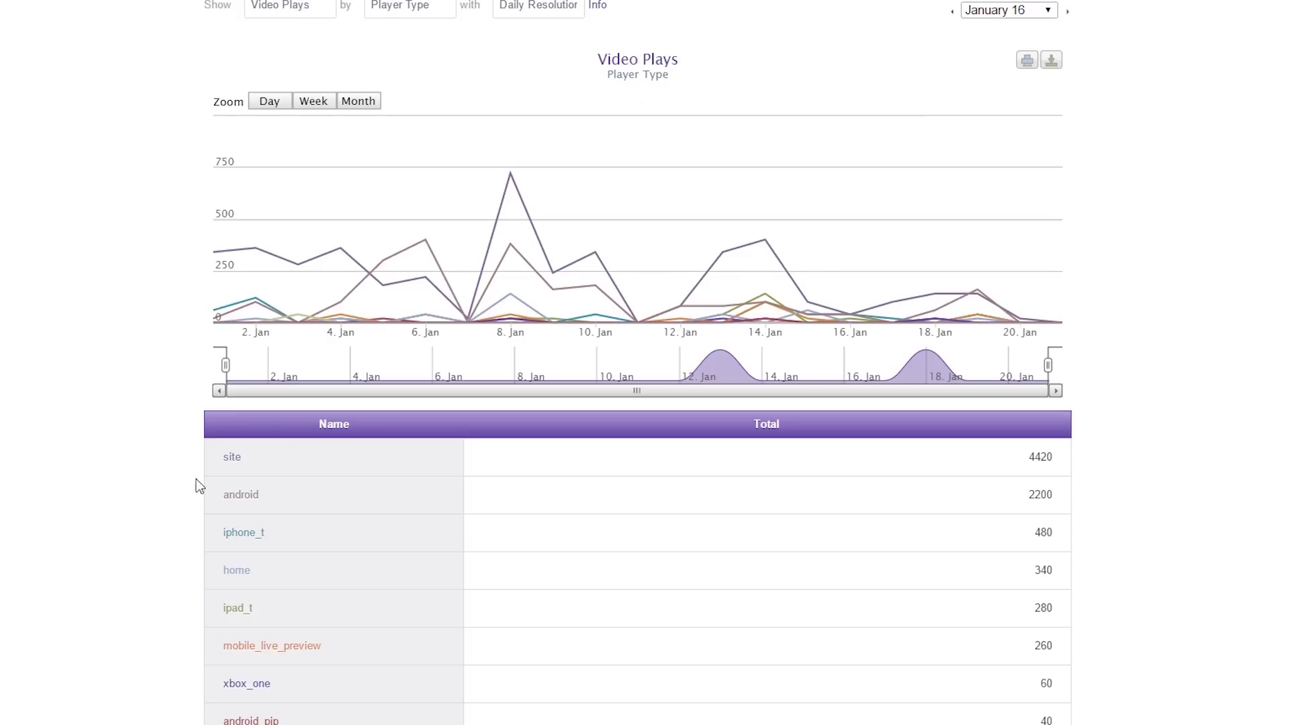
{"action": "scroll", "coordinate": [531, 482], "scroll_direction": "down", "scroll_amount": 3}
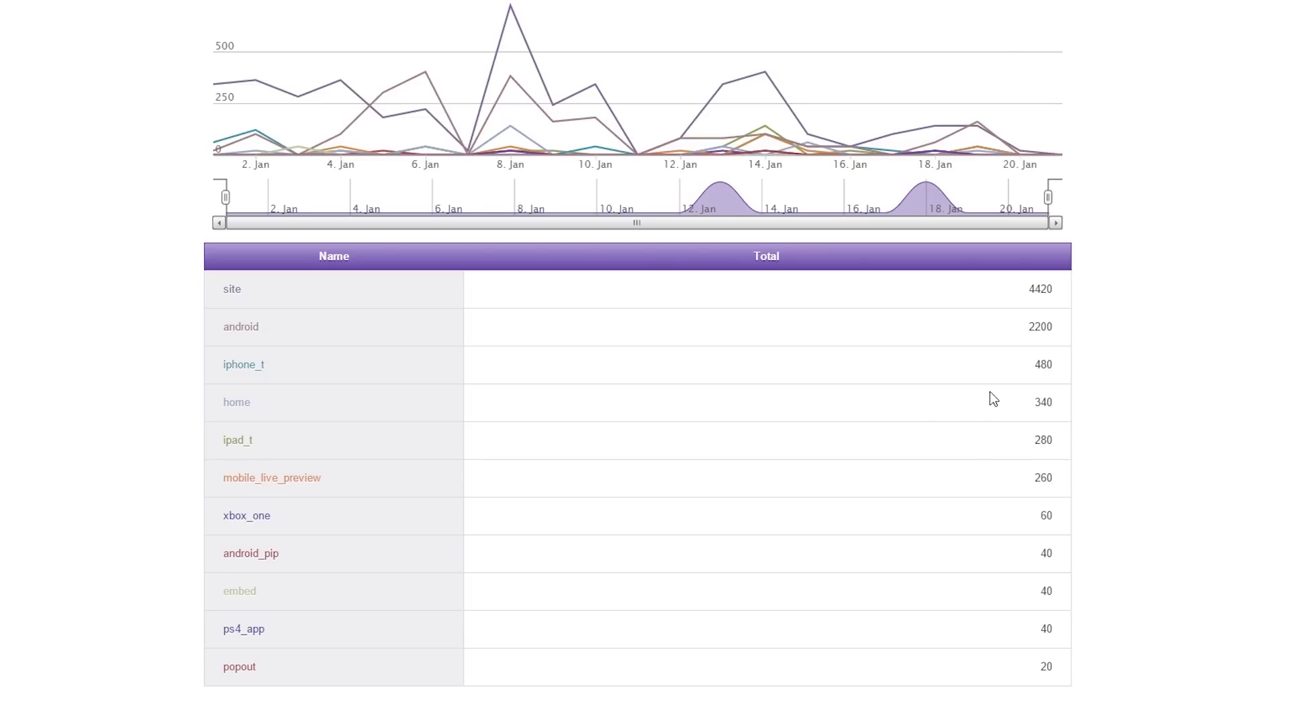
{"action": "scroll", "coordinate": [960, 455], "scroll_direction": "up", "scroll_amount": 5}
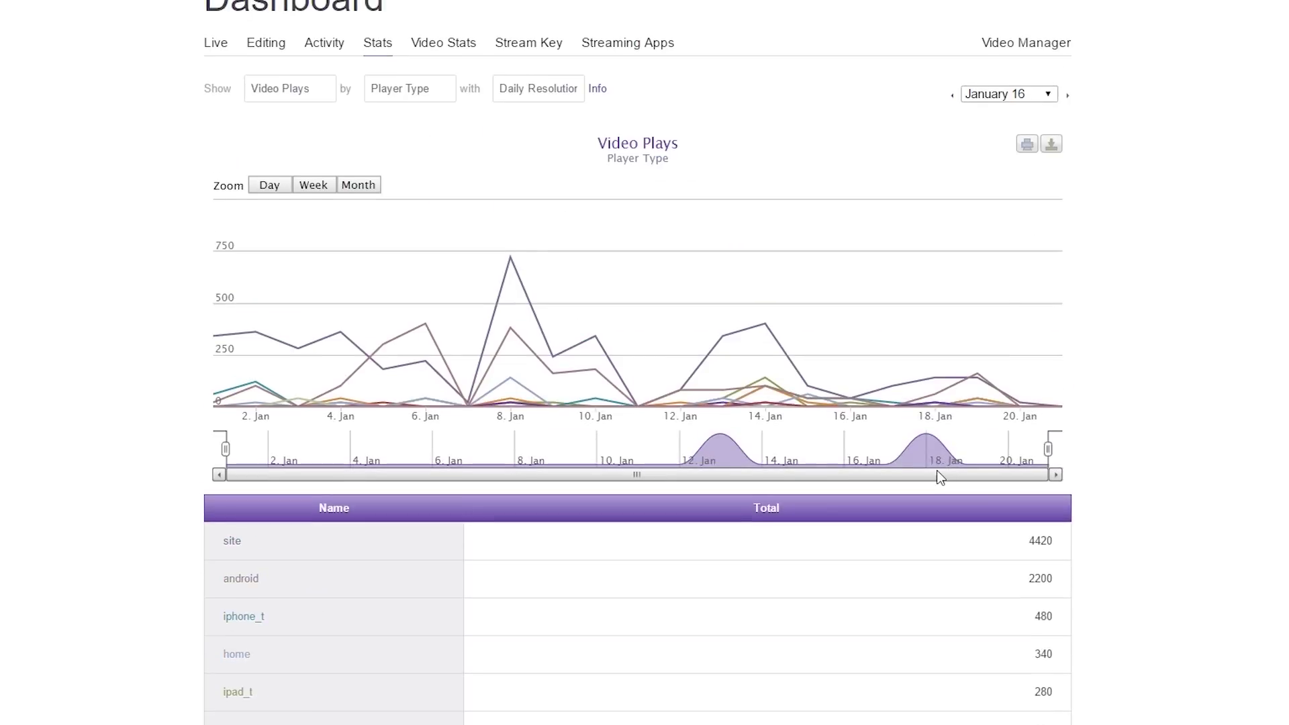
{"action": "left_click", "coordinate": [439, 169]}
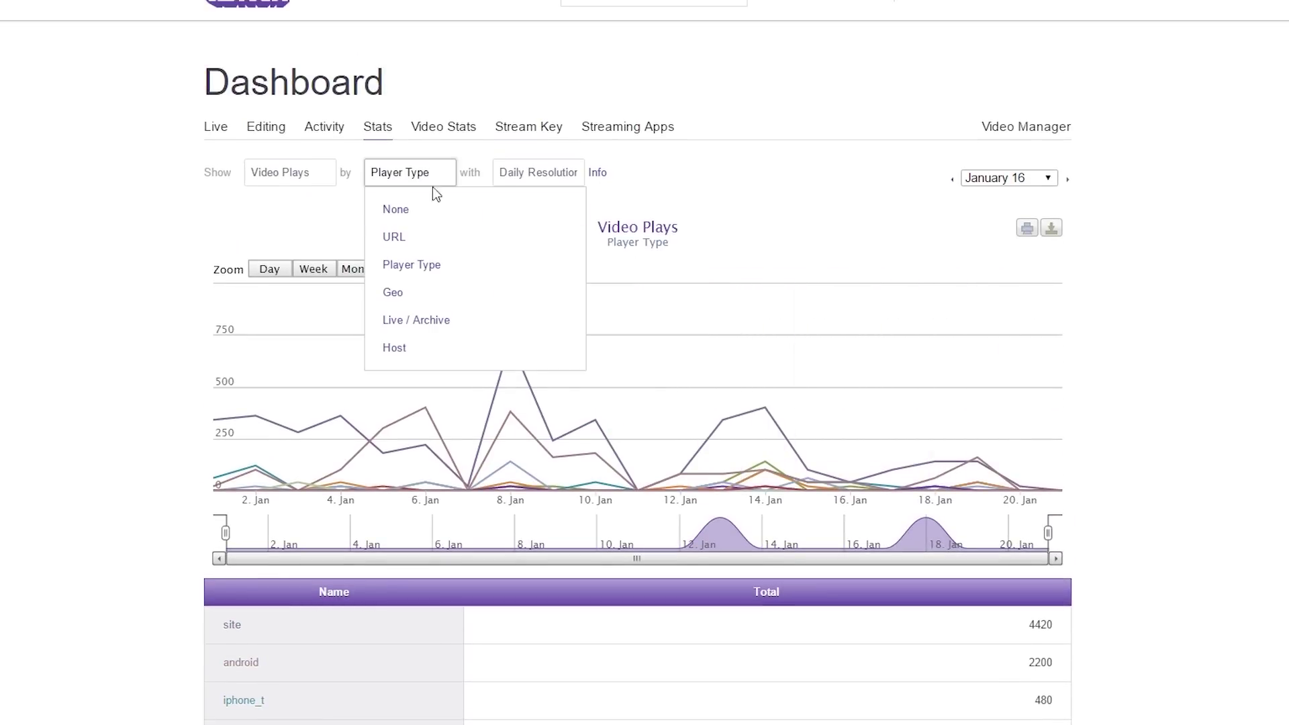
- Break Video Plays down by Geo and review the country table, led by United States 6960
{"action": "left_click", "coordinate": [412, 293]}
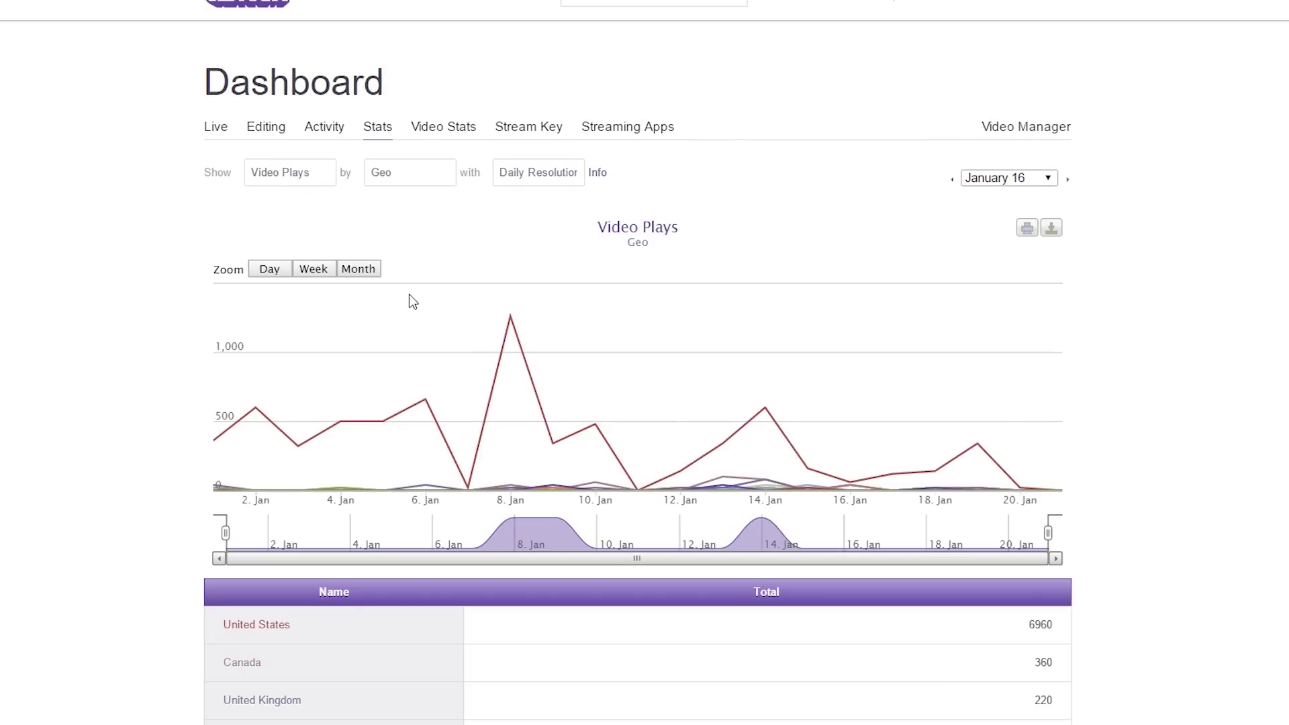
{"action": "scroll", "coordinate": [1139, 455], "scroll_direction": "down", "scroll_amount": 3}
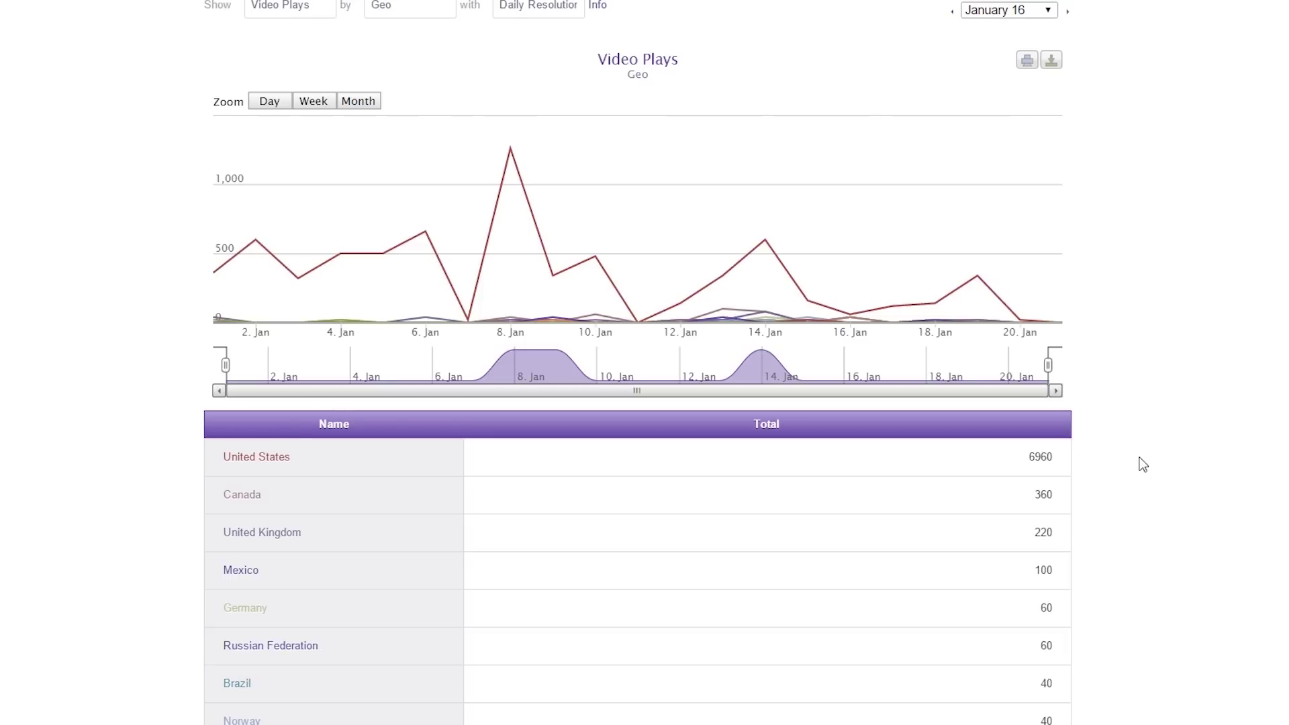
{"action": "scroll", "coordinate": [1144, 463], "scroll_direction": "down", "scroll_amount": 1}
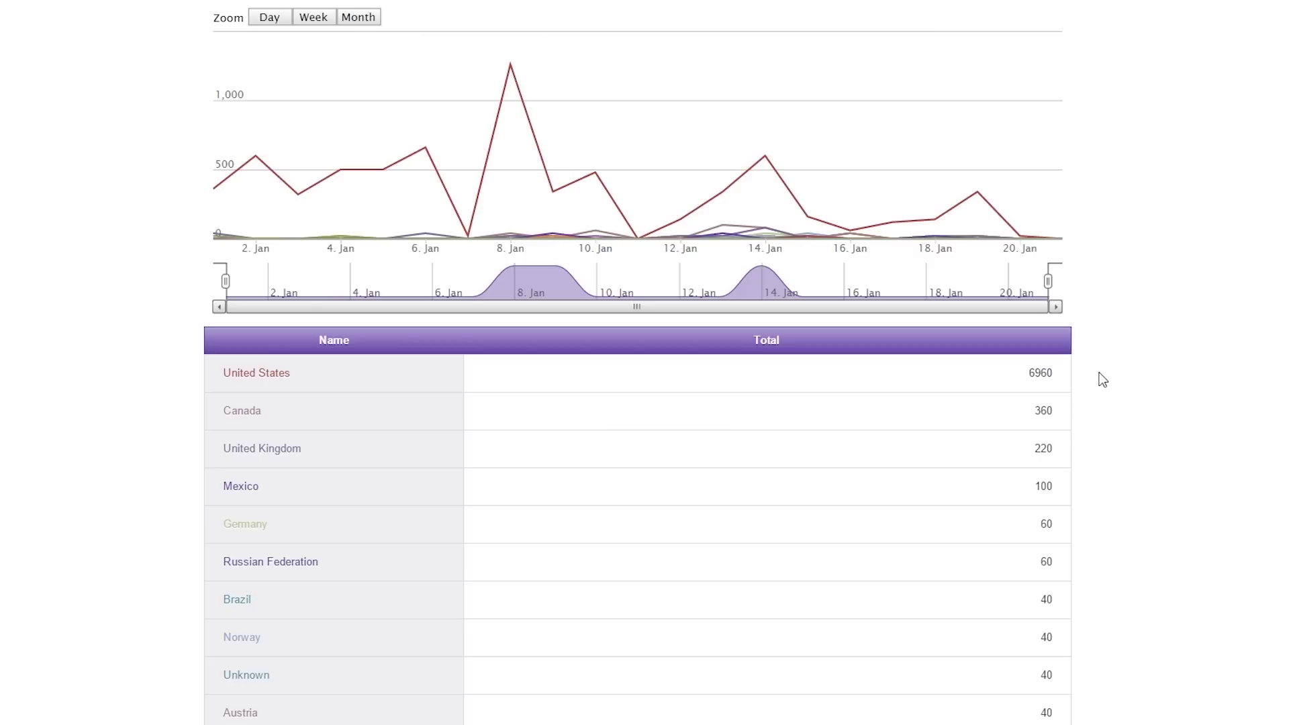
{"action": "scroll", "coordinate": [1103, 380], "scroll_direction": "down", "scroll_amount": 1}
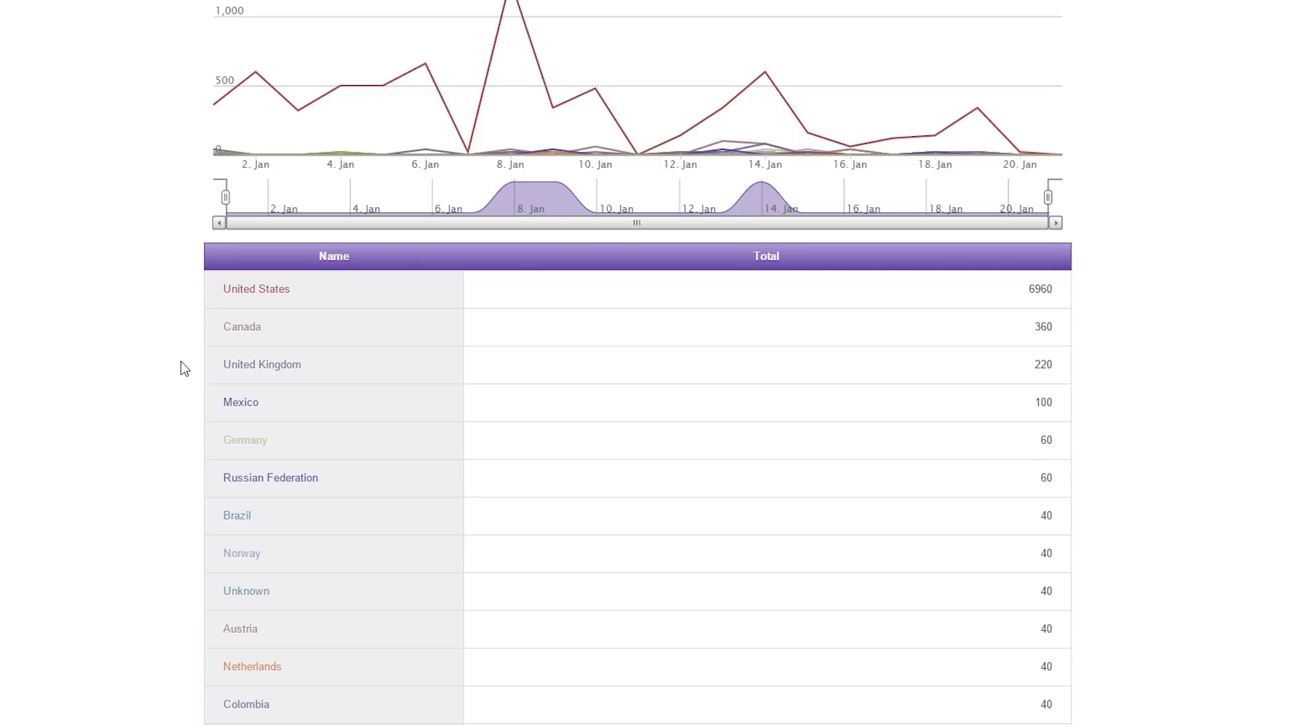
{"action": "scroll", "coordinate": [167, 388], "scroll_direction": "up", "scroll_amount": 5}
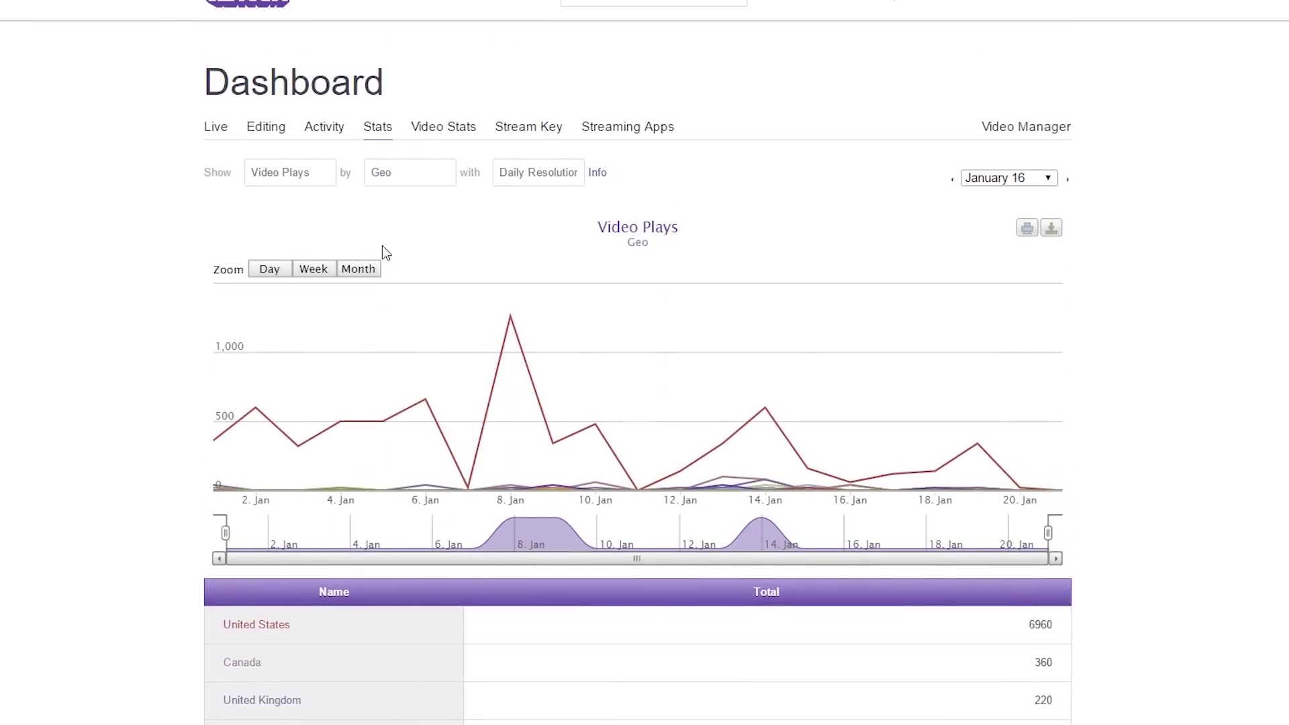
- Break Video Plays down by Live / Archive, showing live 7220 and archive 180
{"action": "left_click", "coordinate": [429, 174]}
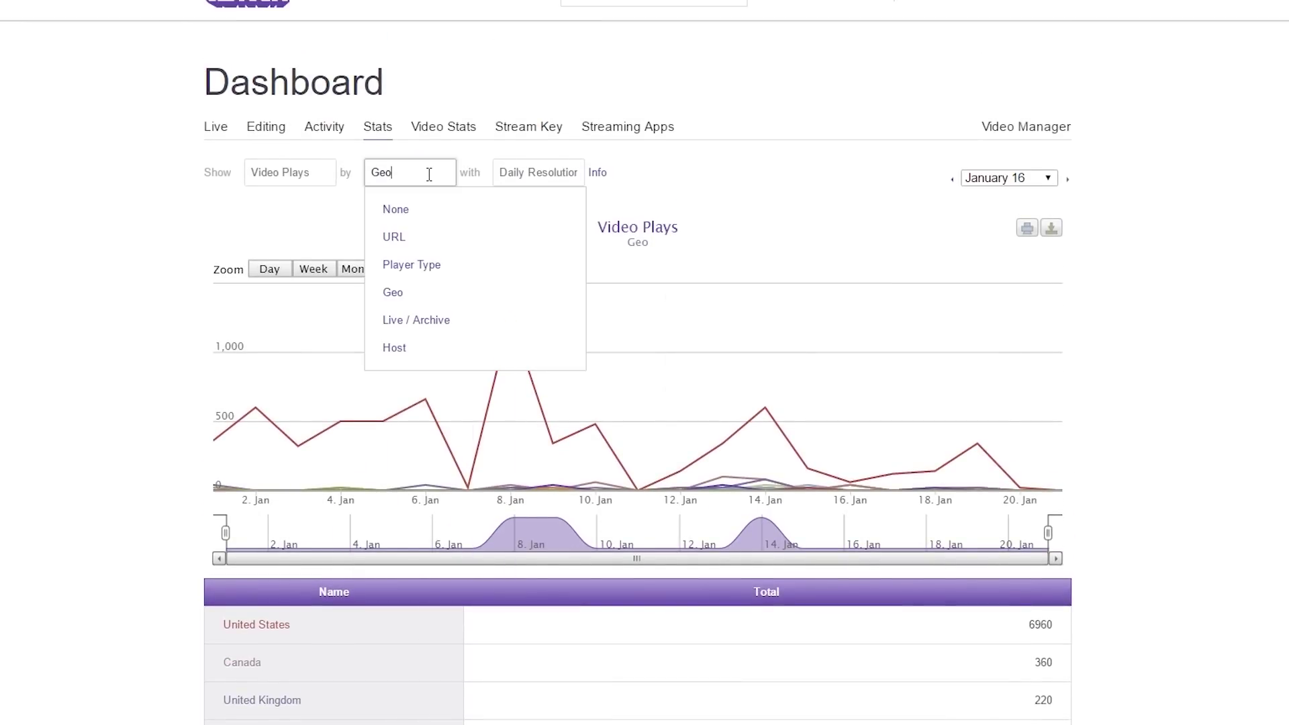
{"action": "left_click", "coordinate": [437, 321]}
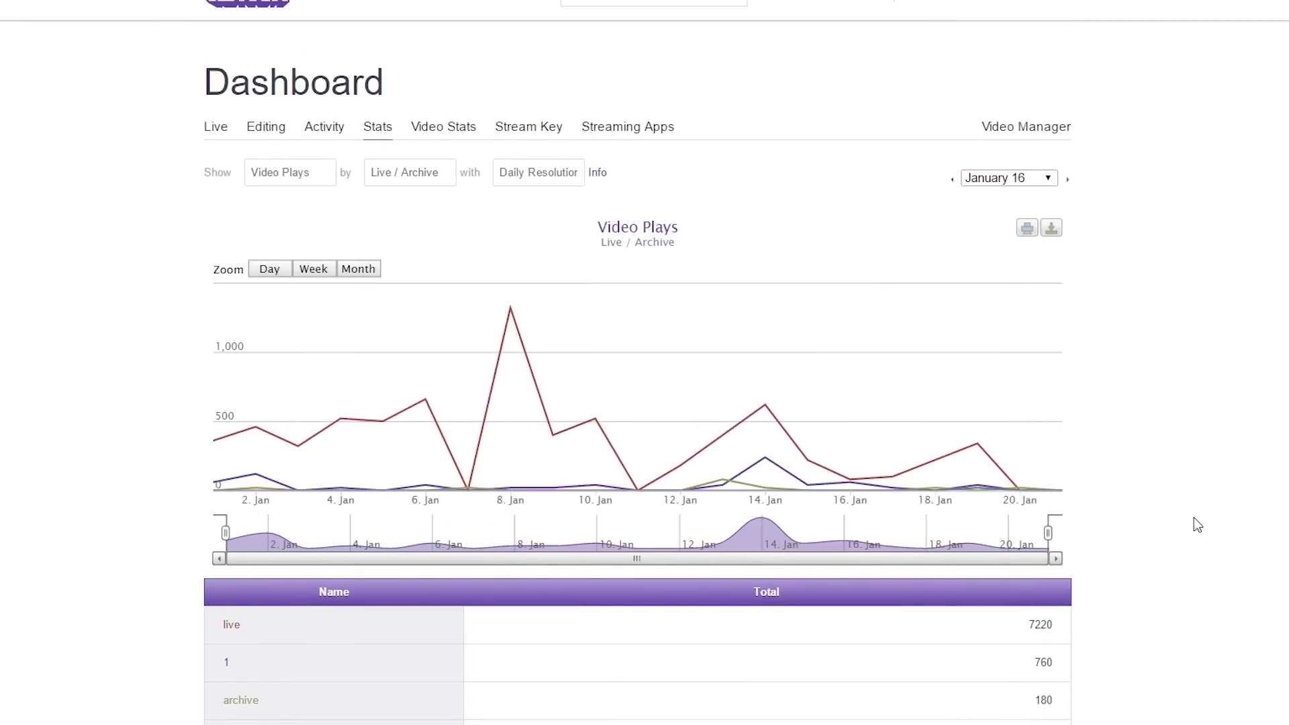
{"action": "scroll", "coordinate": [1193, 517], "scroll_direction": "down", "scroll_amount": 1}
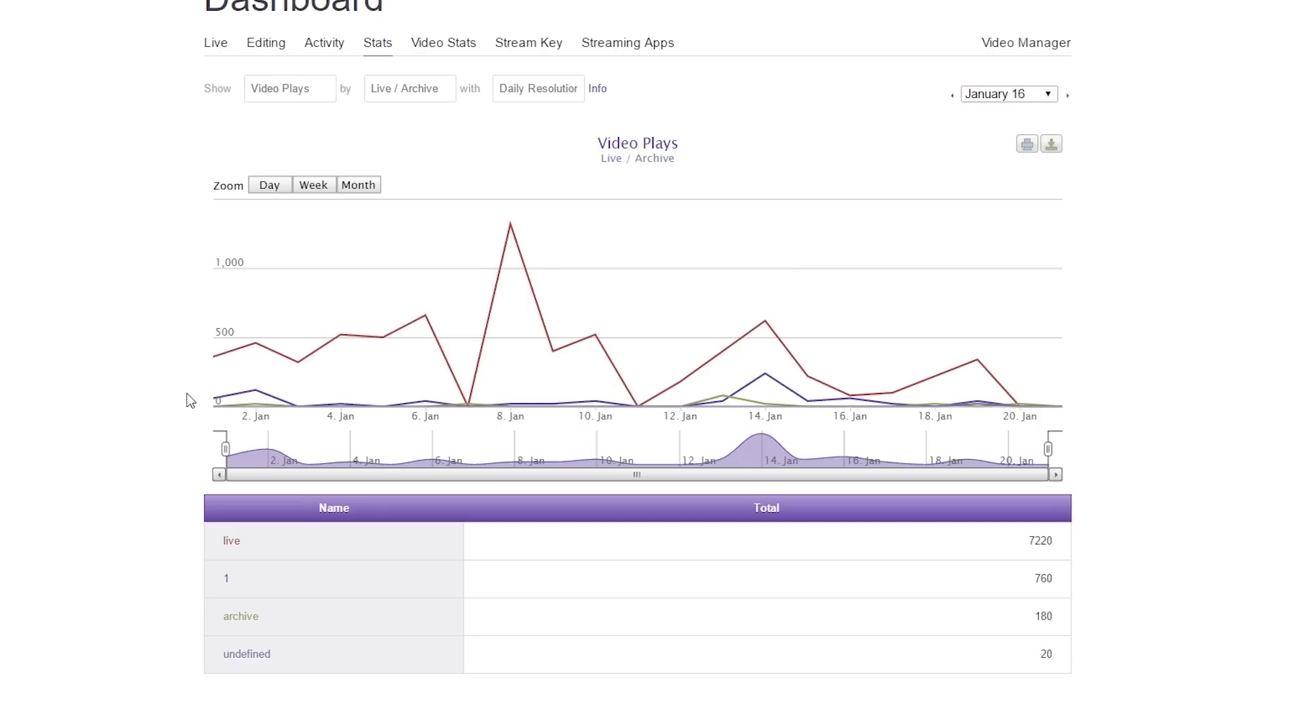
{"action": "scroll", "coordinate": [187, 394], "scroll_direction": "up", "scroll_amount": 1}
{"action": "left_click", "coordinate": [448, 172]}
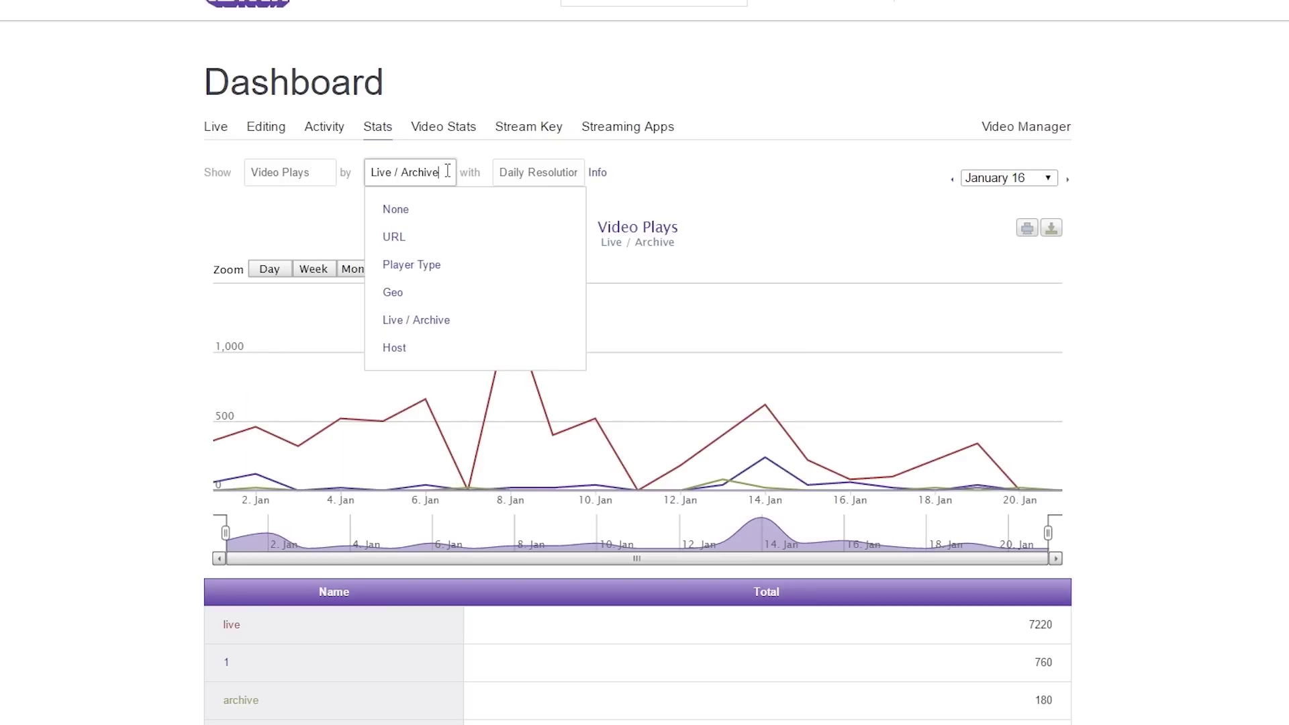
- Break Video Plays down by Host and review the table, led by Series 1 at 2380
{"action": "left_click", "coordinate": [396, 347]}
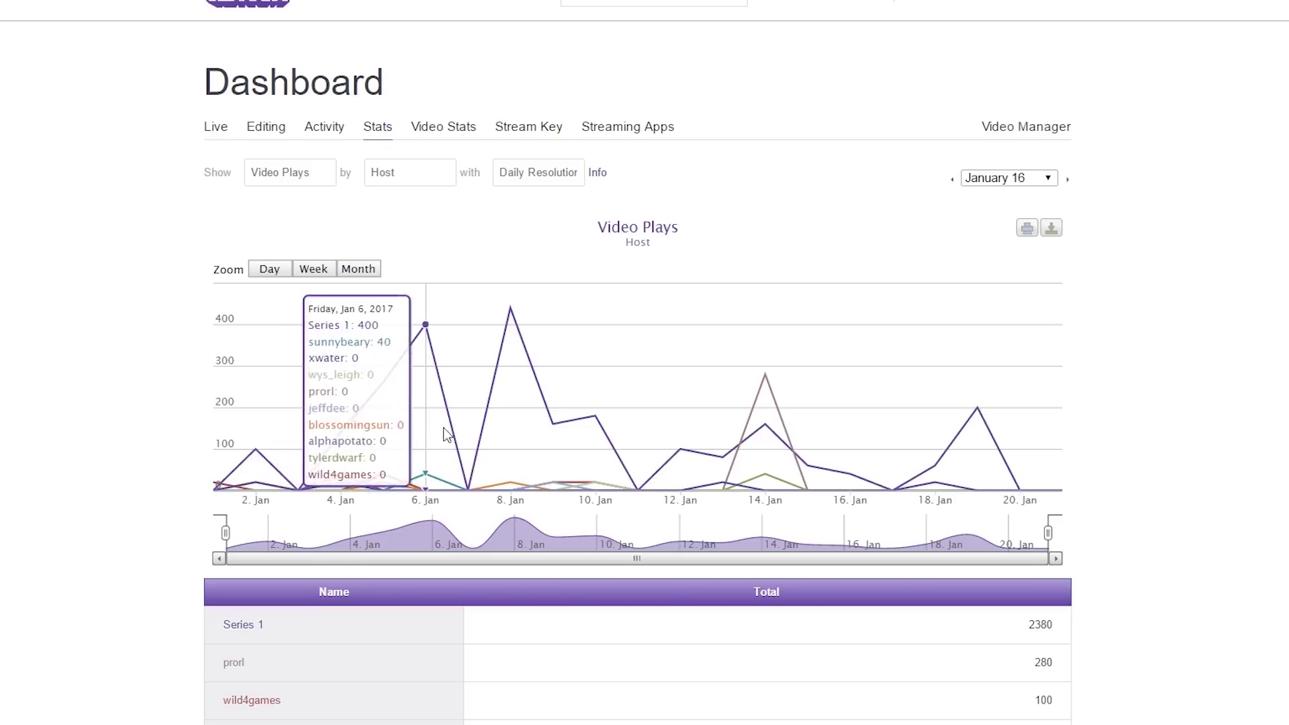
{"action": "scroll", "coordinate": [1221, 473], "scroll_direction": "down", "scroll_amount": 3}
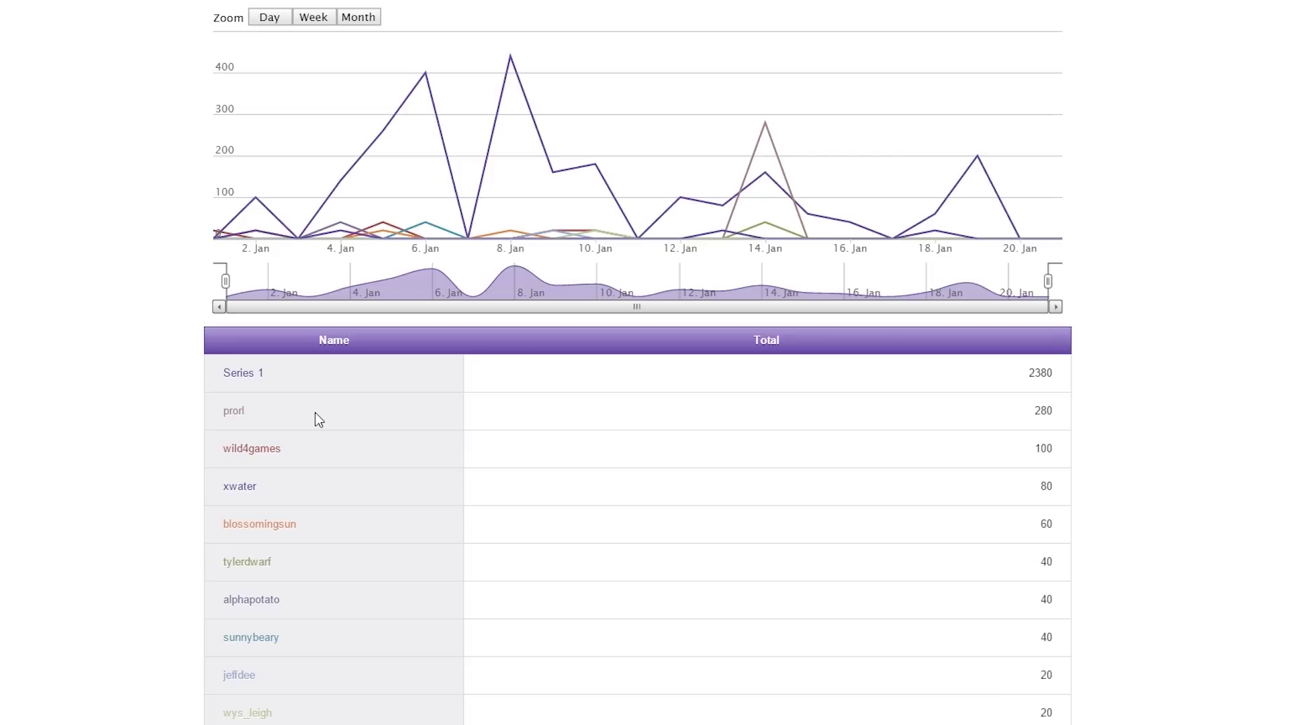
{"action": "mouse_move", "coordinate": [404, 203]}
{"action": "scroll", "coordinate": [1231, 393], "scroll_direction": "up", "scroll_amount": 4}
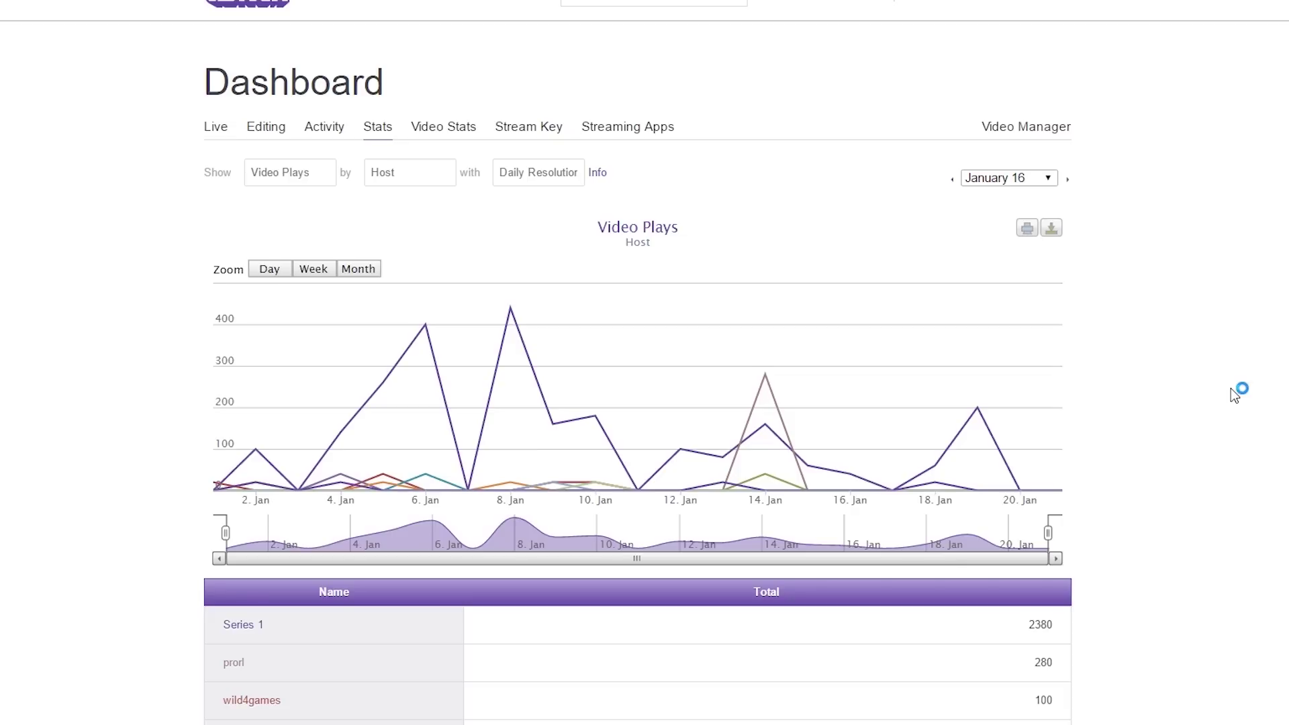
{"action": "scroll", "coordinate": [1232, 391], "scroll_direction": "down", "scroll_amount": 3}
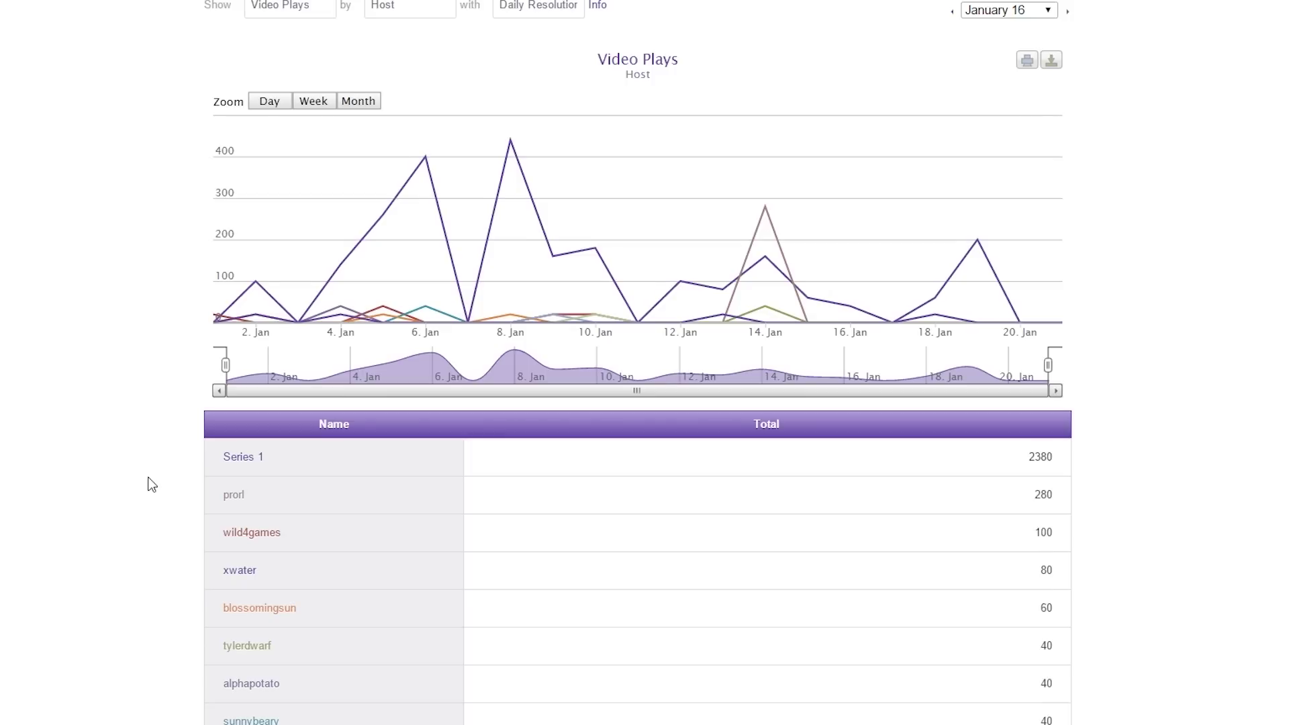
{"action": "scroll", "coordinate": [152, 485], "scroll_direction": "up", "scroll_amount": 3}
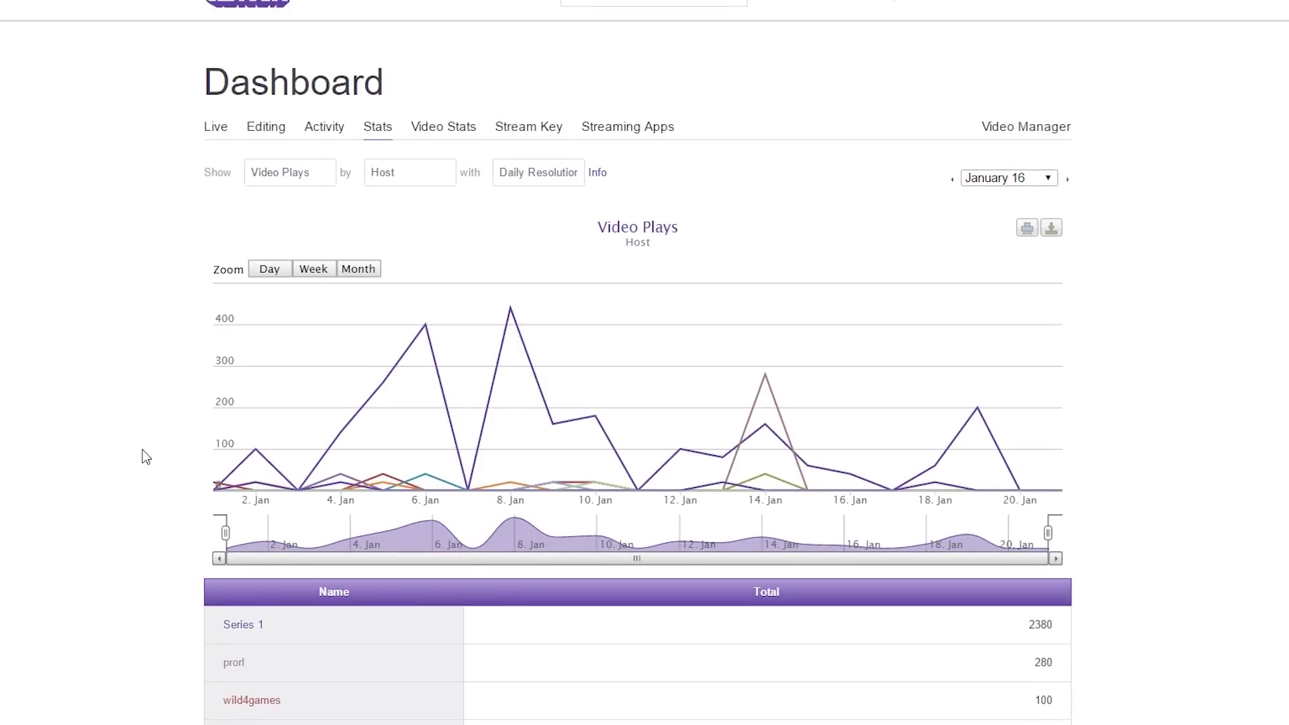
- Cycle the Show metric through # of Commercial Breaks, Chat Activity, then Commercial Break (secs)
{"action": "left_click", "coordinate": [316, 176]}
{"action": "scroll", "coordinate": [337, 242], "scroll_direction": "up", "scroll_amount": 3}
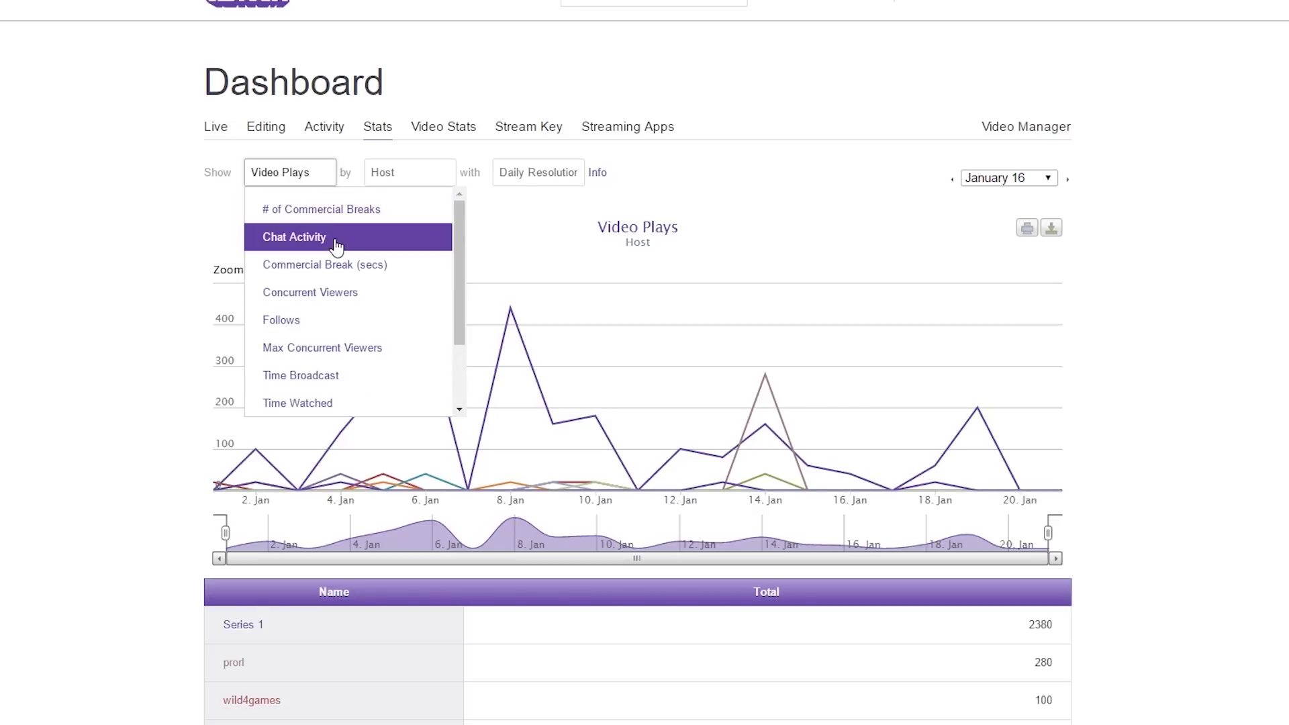
{"action": "left_click", "coordinate": [400, 215]}
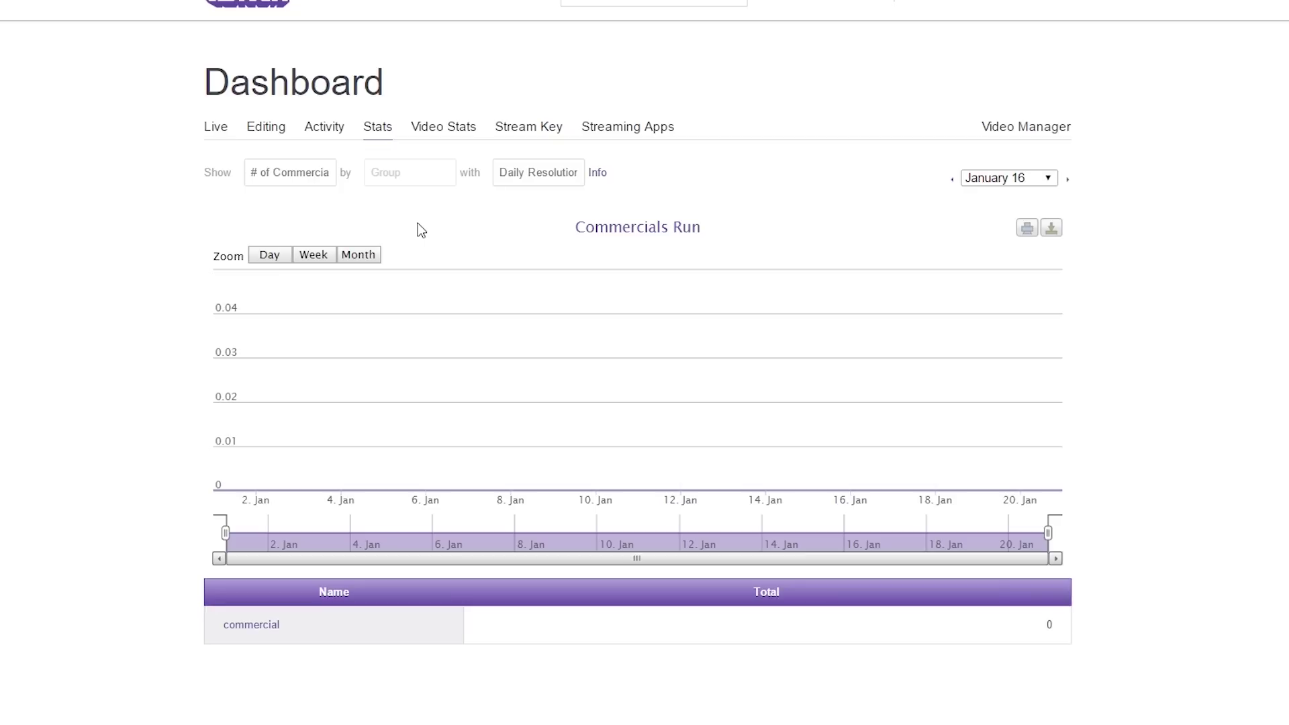
{"action": "left_click", "coordinate": [304, 176]}
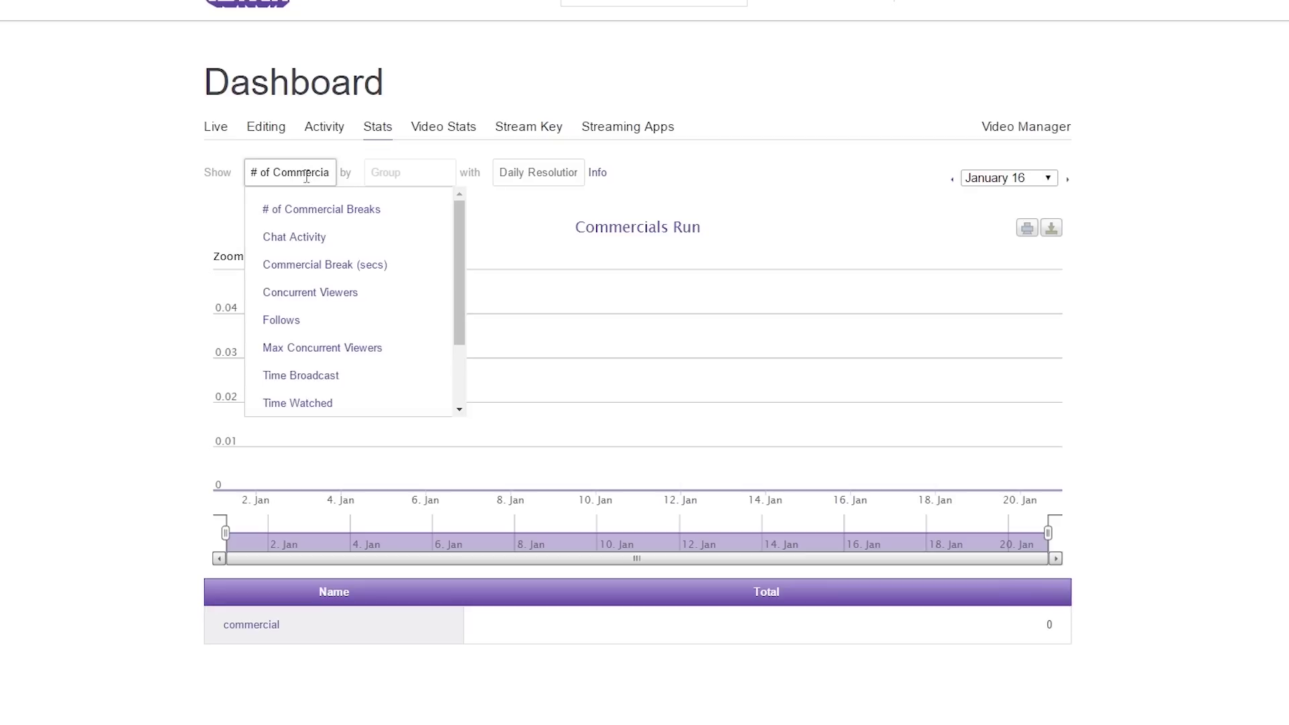
{"action": "left_click", "coordinate": [311, 238]}
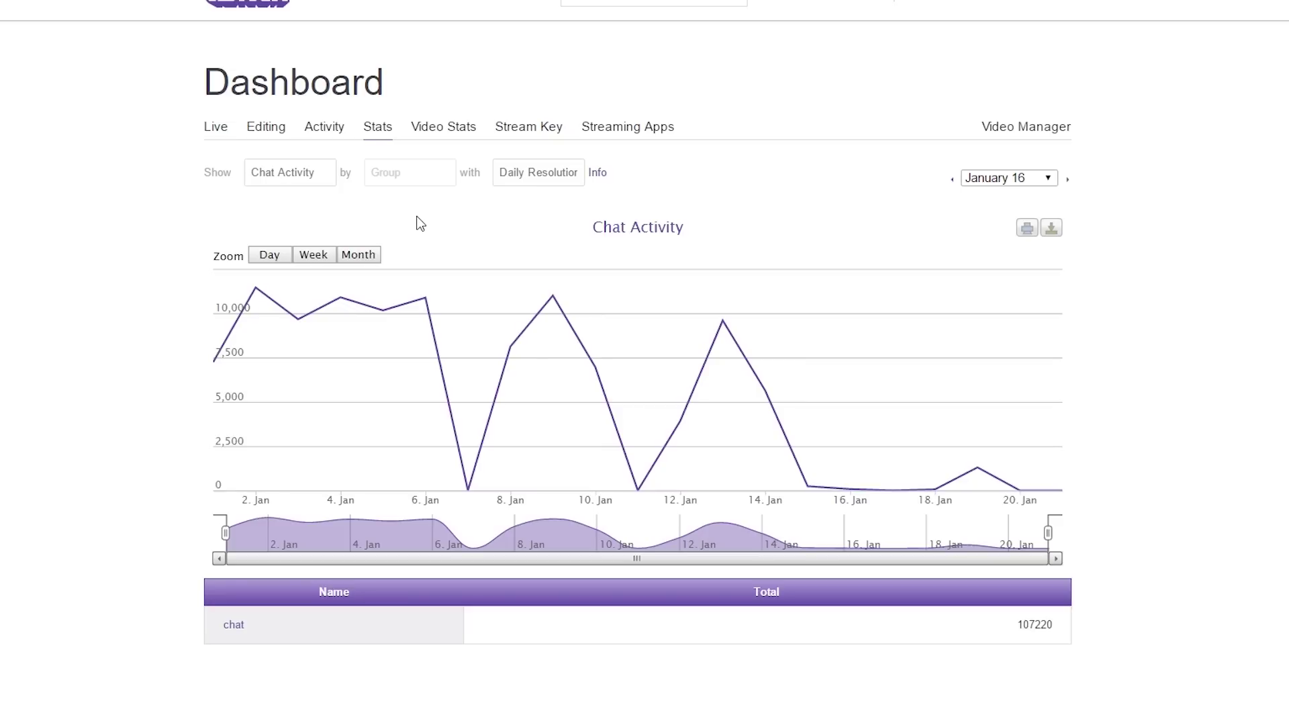
{"action": "left_click", "coordinate": [320, 173]}
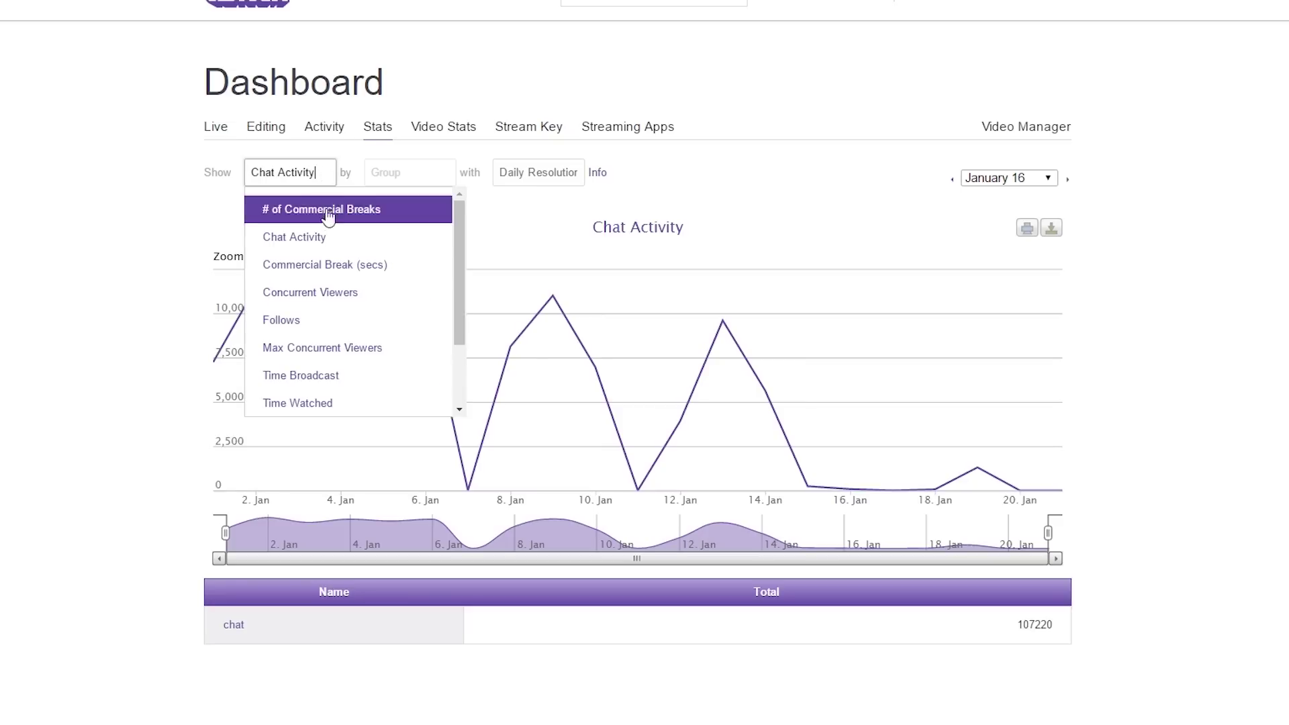
{"action": "left_click", "coordinate": [325, 266]}
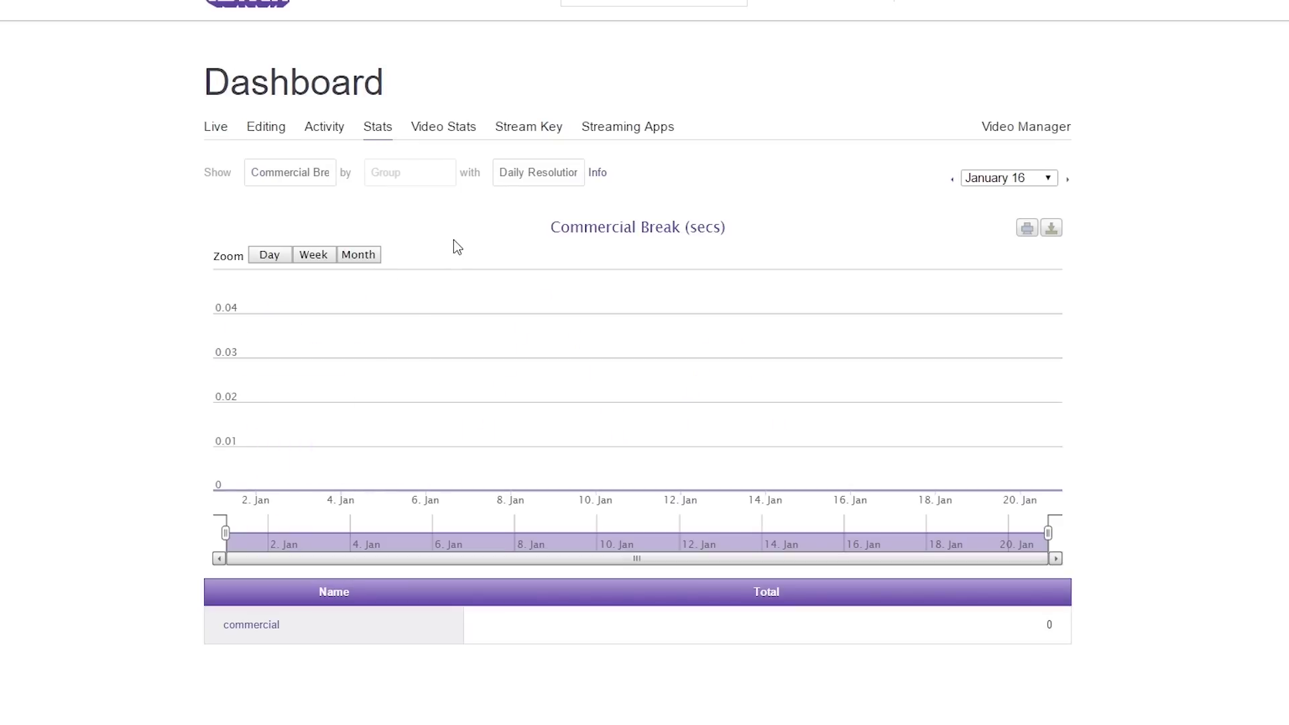
{"action": "left_click", "coordinate": [323, 177]}
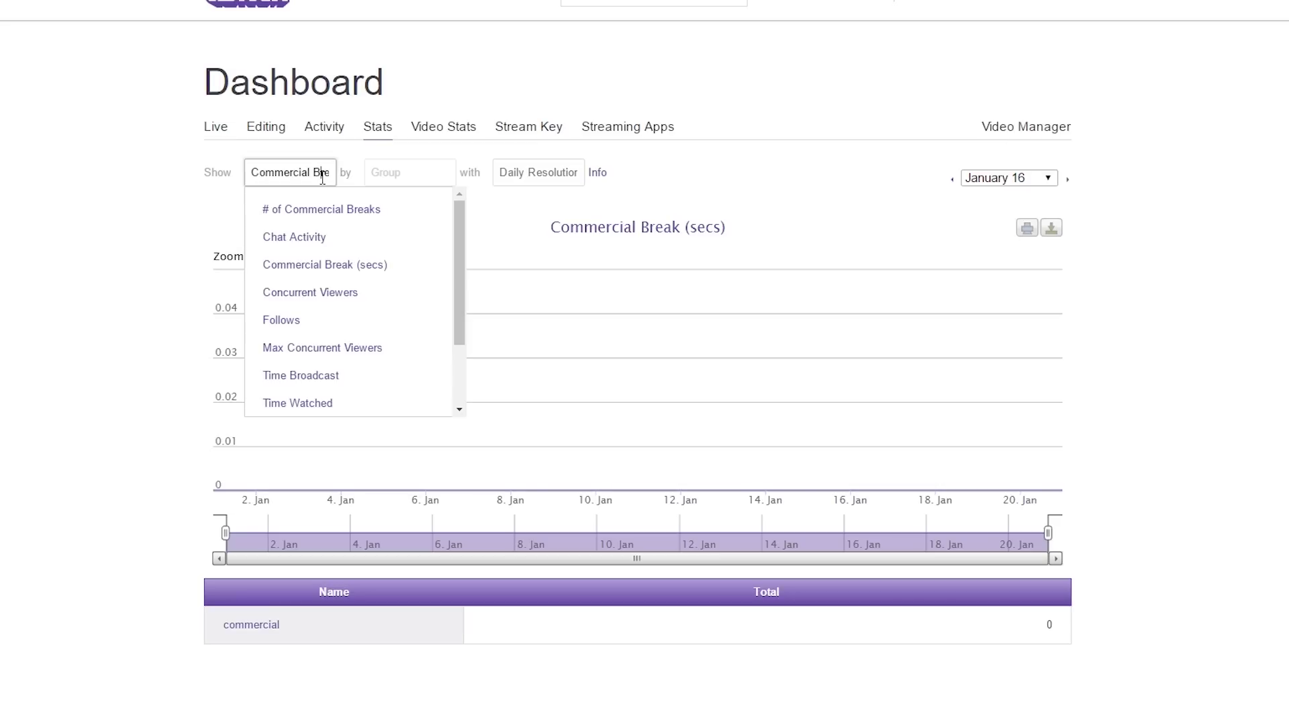
- Show Concurrent Viewers, with Average Concurrents peaking at 191 on January 18
{"action": "left_click", "coordinate": [323, 297]}
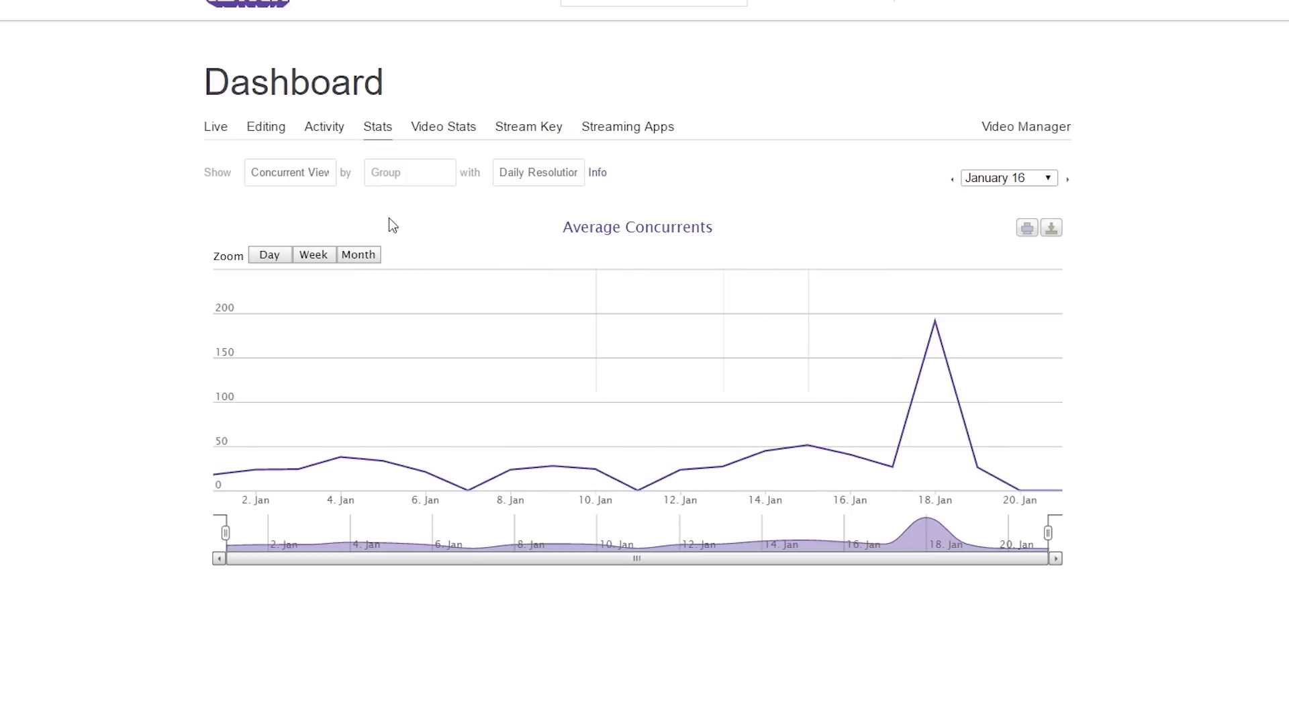
{"action": "left_click", "coordinate": [289, 172]}
{"action": "left_click", "coordinate": [315, 325]}
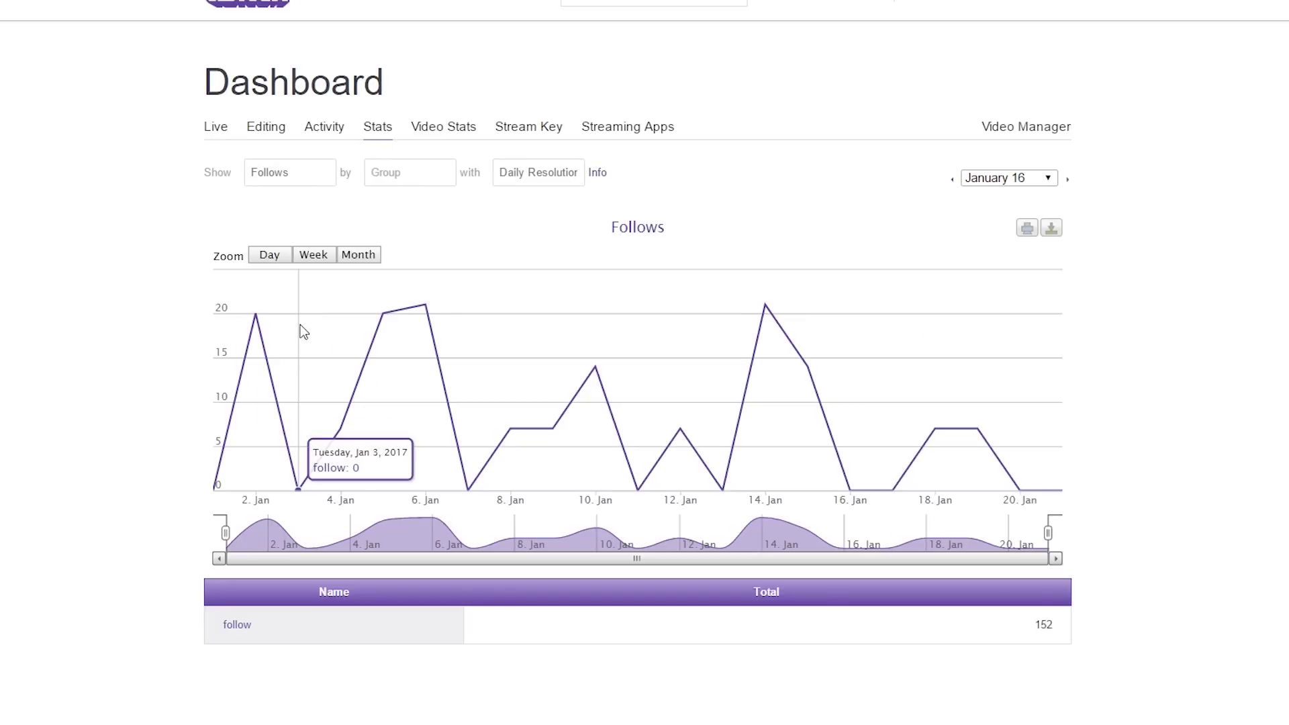
{"action": "mouse_move", "coordinate": [271, 325]}
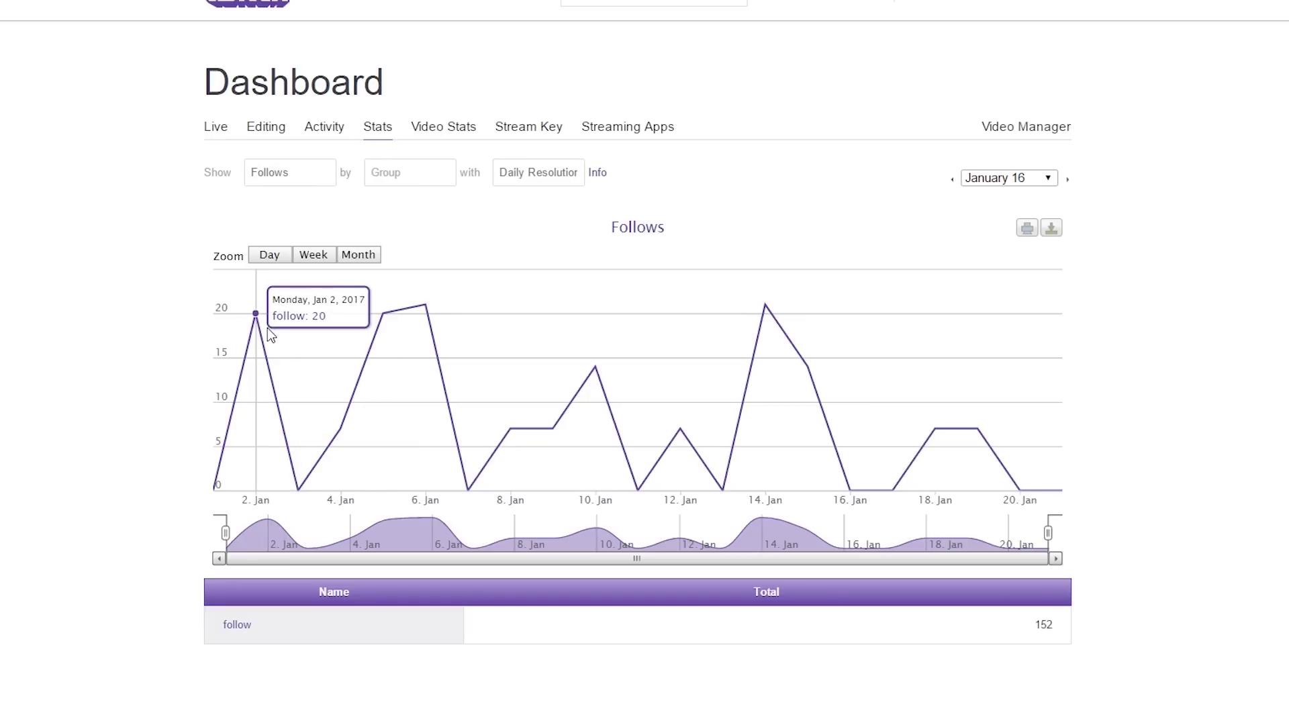
{"action": "mouse_move", "coordinate": [393, 337]}
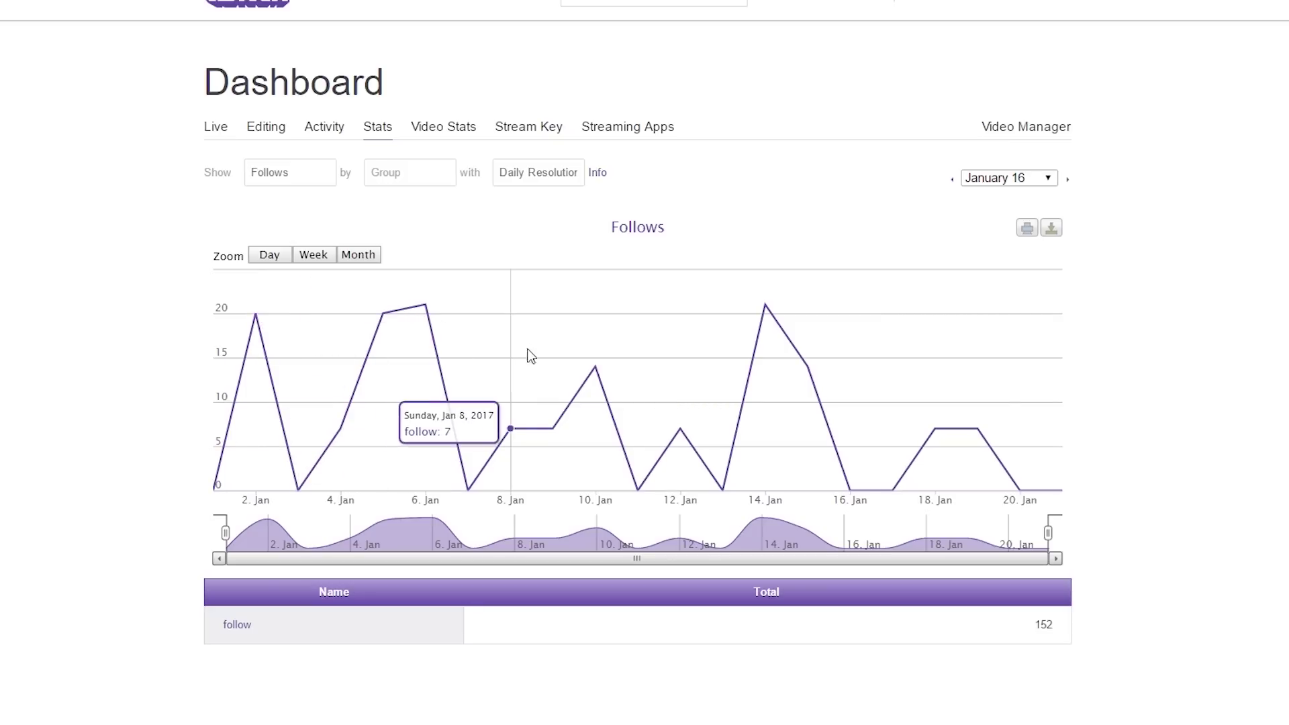
{"action": "mouse_move", "coordinate": [591, 396]}
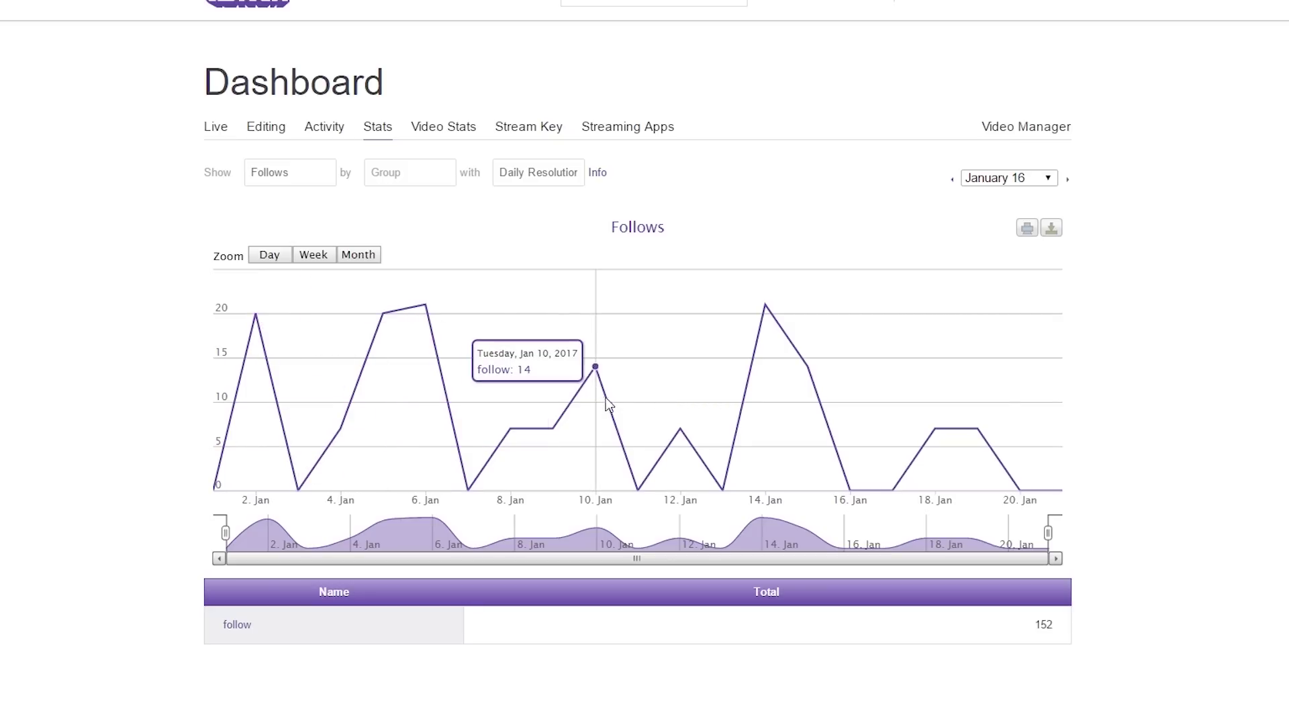
{"action": "mouse_move", "coordinate": [763, 393]}
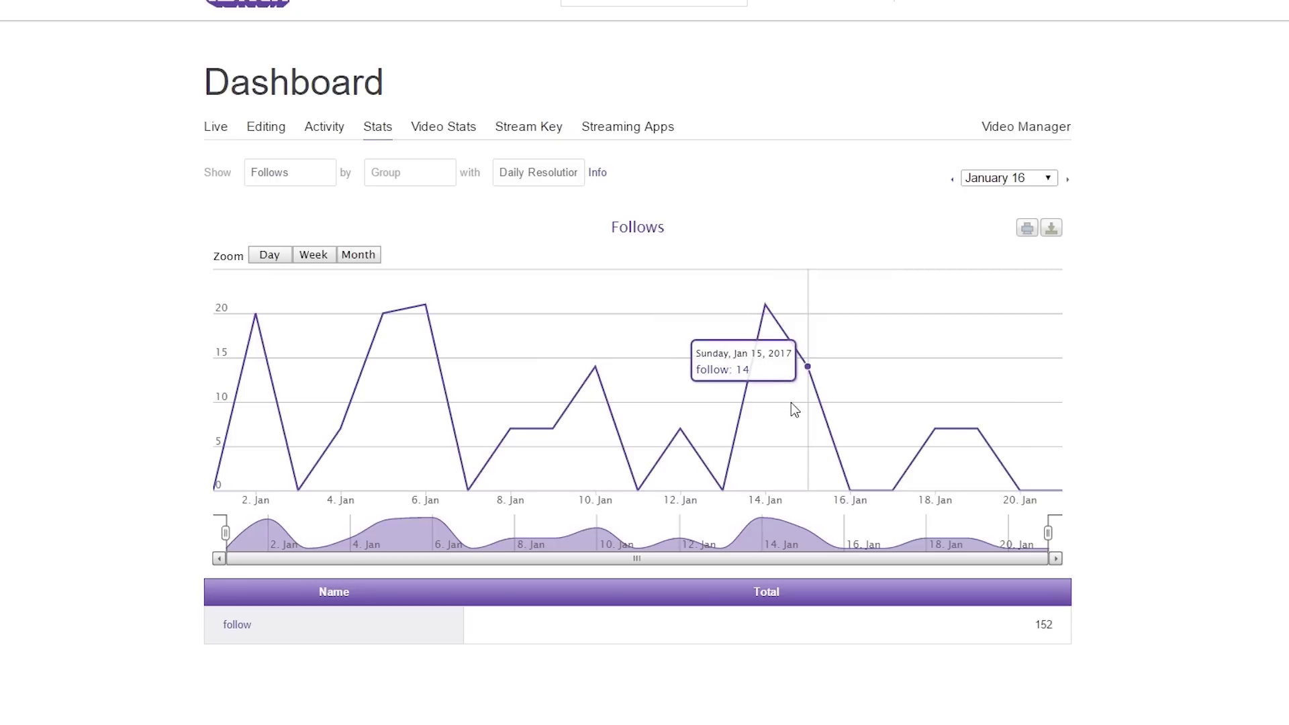
{"action": "mouse_move", "coordinate": [954, 436]}
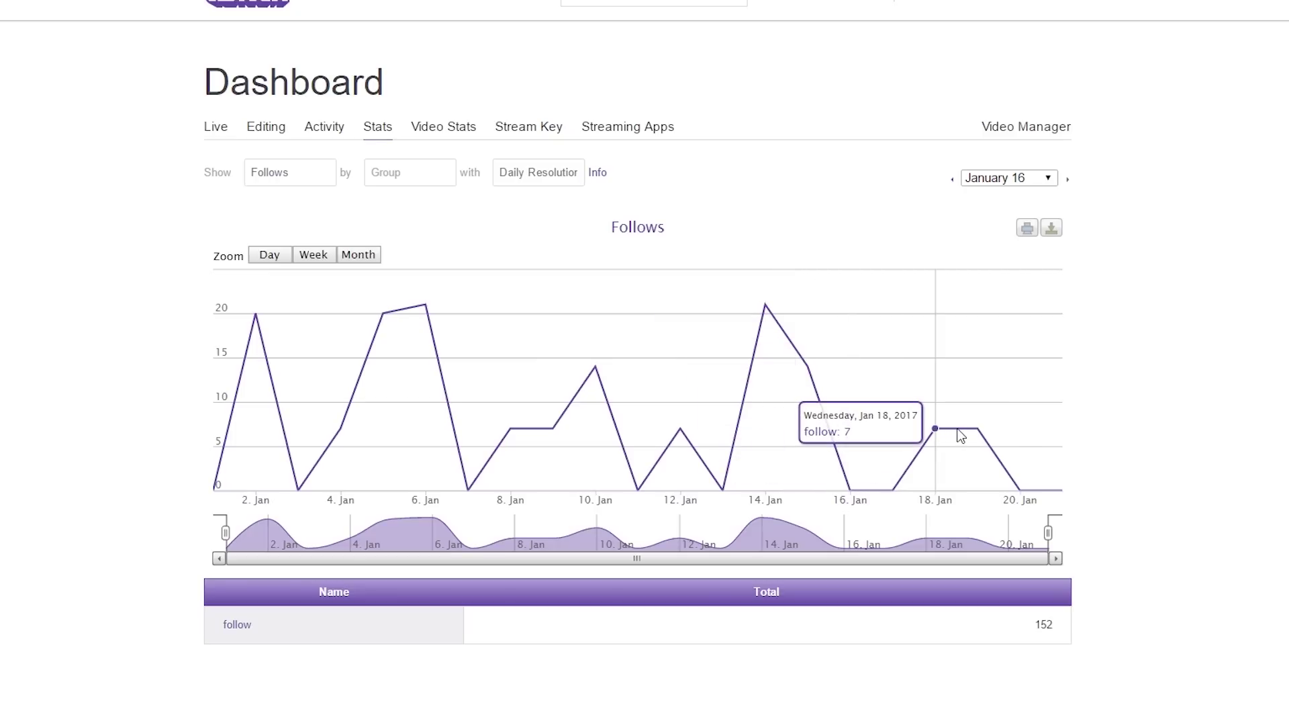
{"action": "mouse_move", "coordinate": [722, 422]}
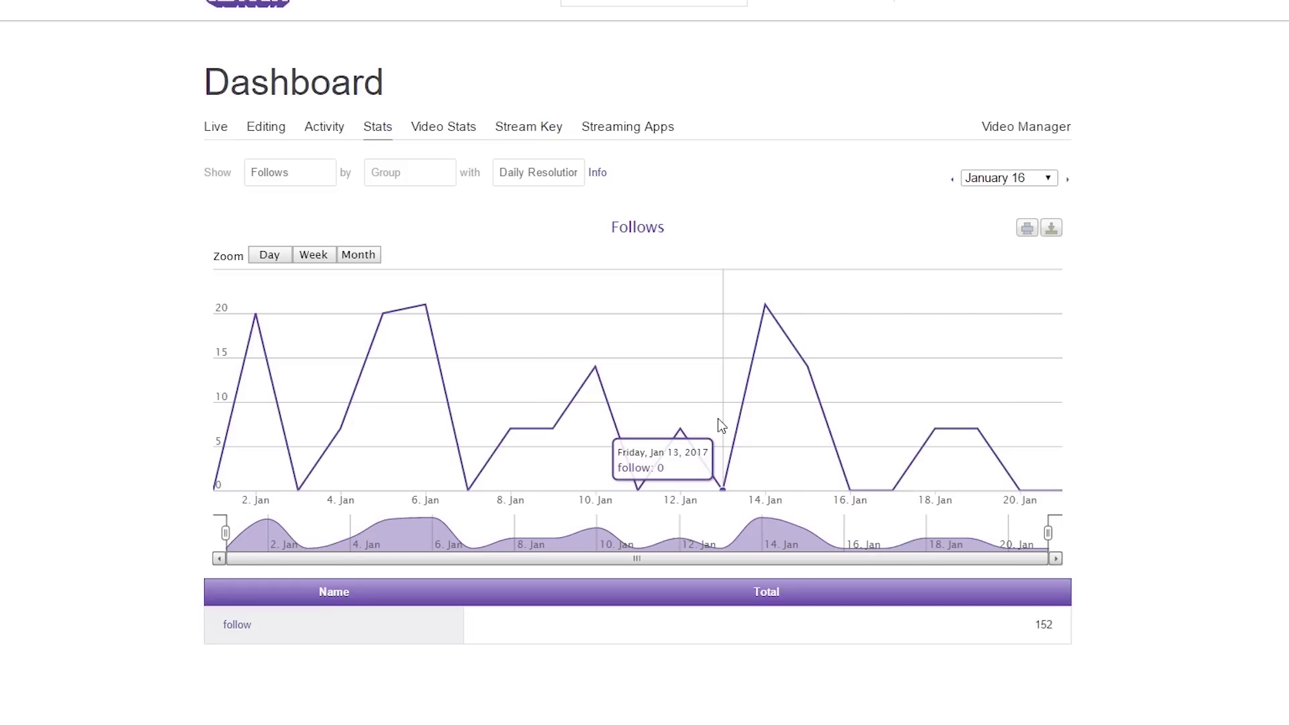
{"action": "mouse_move", "coordinate": [686, 435]}
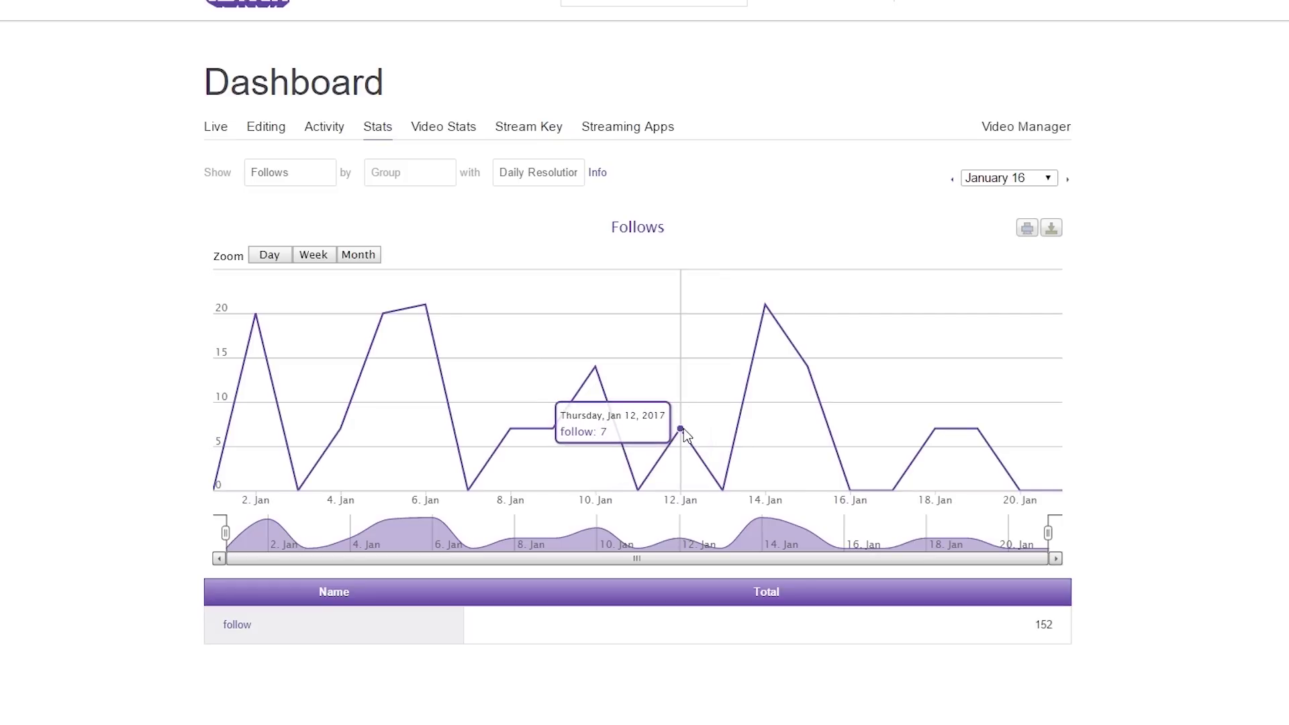
{"action": "mouse_move", "coordinate": [774, 352]}
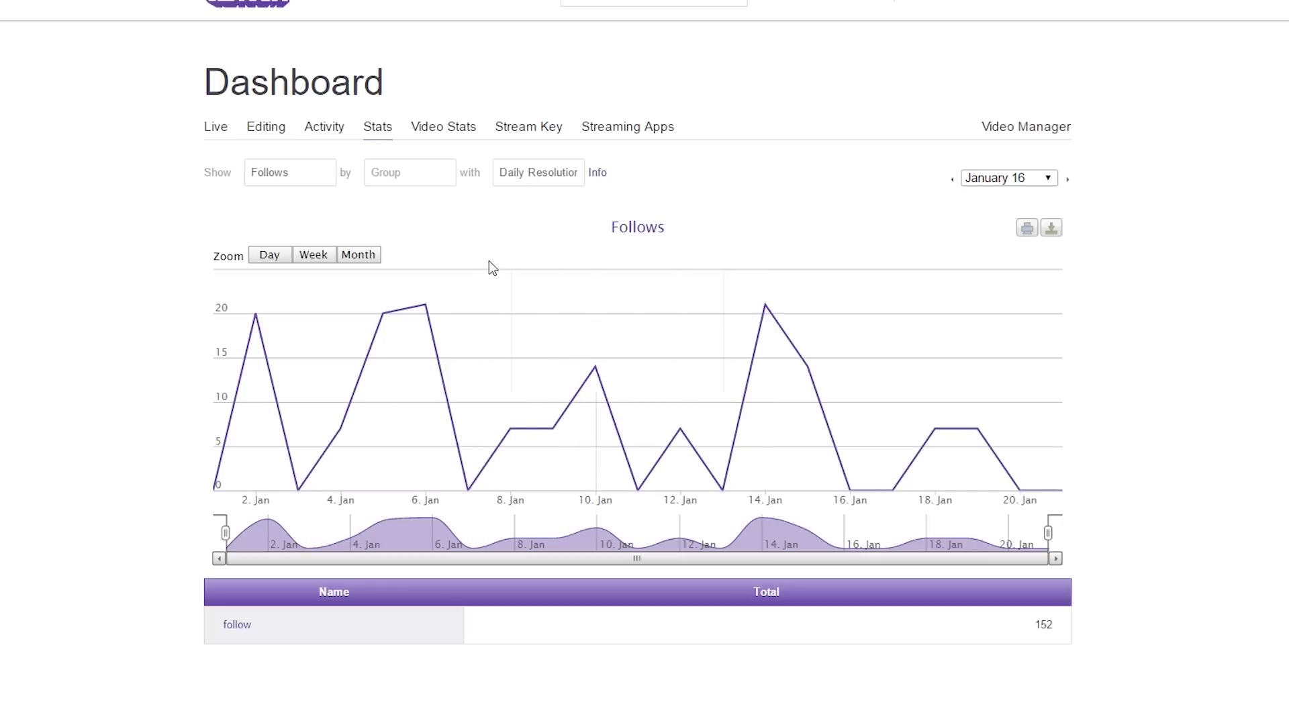
- Switch the Stats graph from Follows to Max Concurrent Viewers per day
{"action": "left_click", "coordinate": [305, 176]}
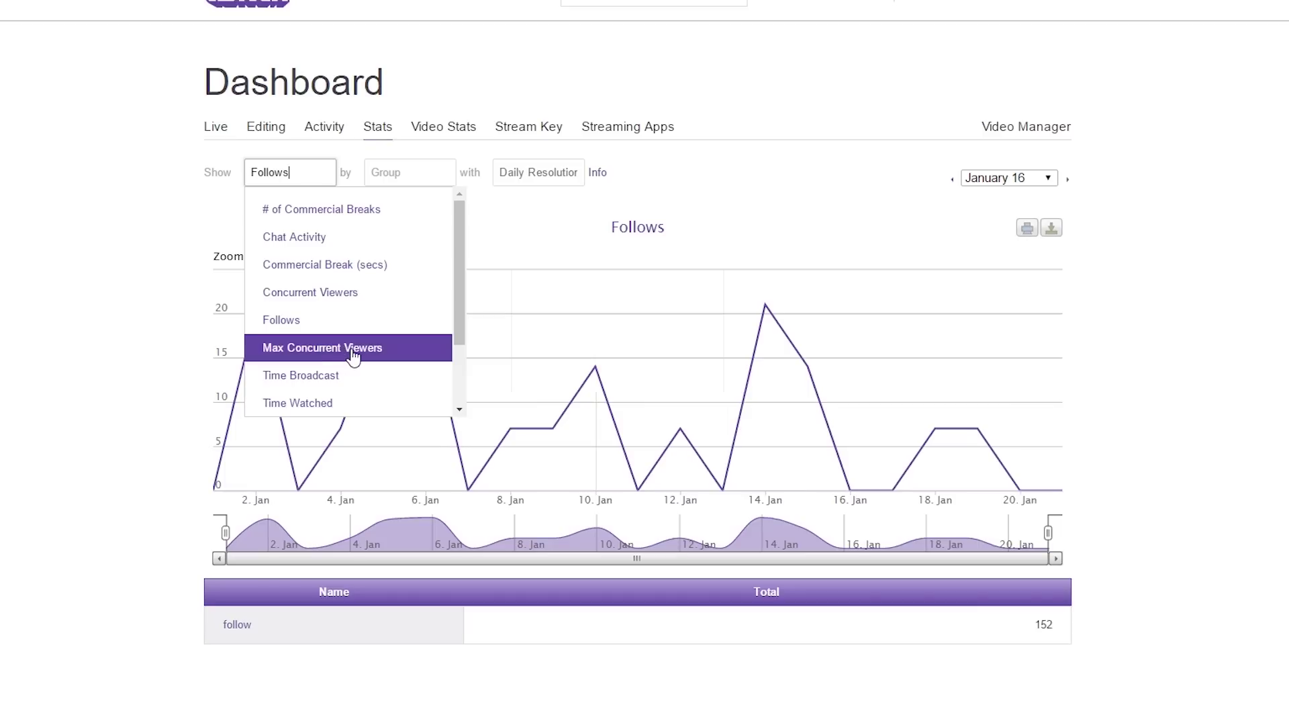
{"action": "left_click", "coordinate": [384, 357]}
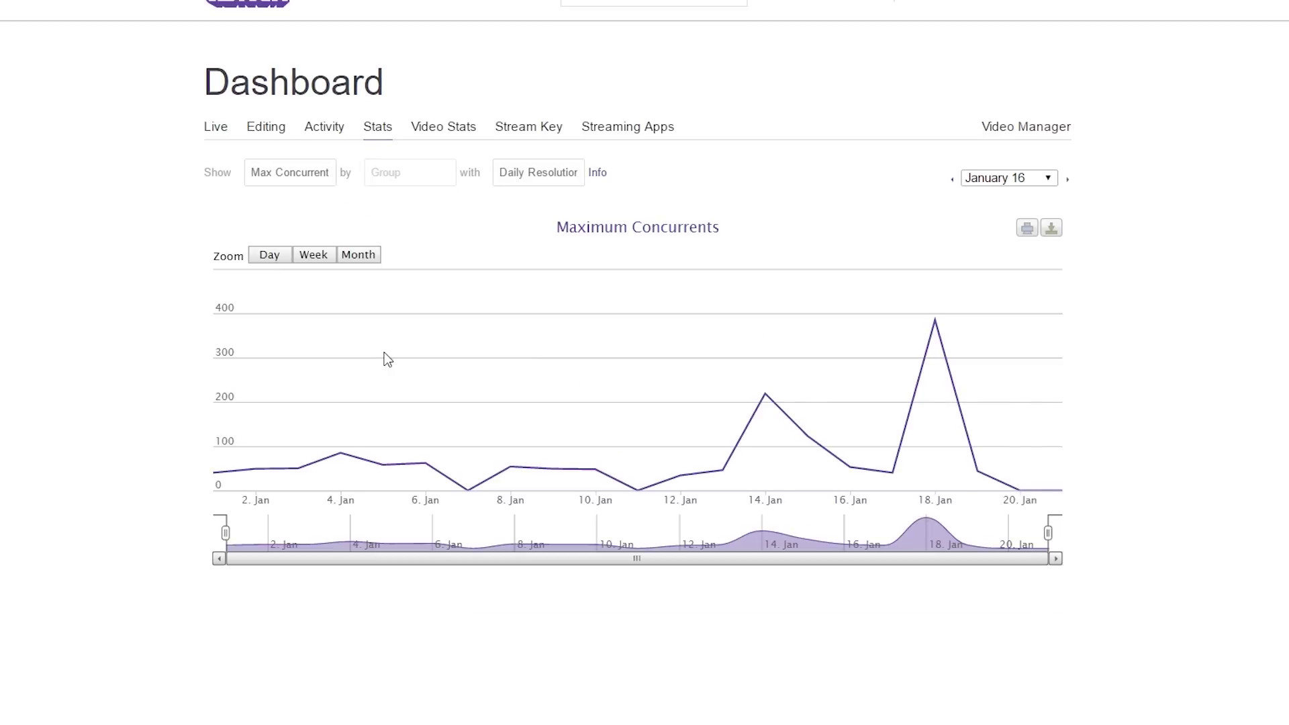
{"action": "mouse_move", "coordinate": [385, 376]}
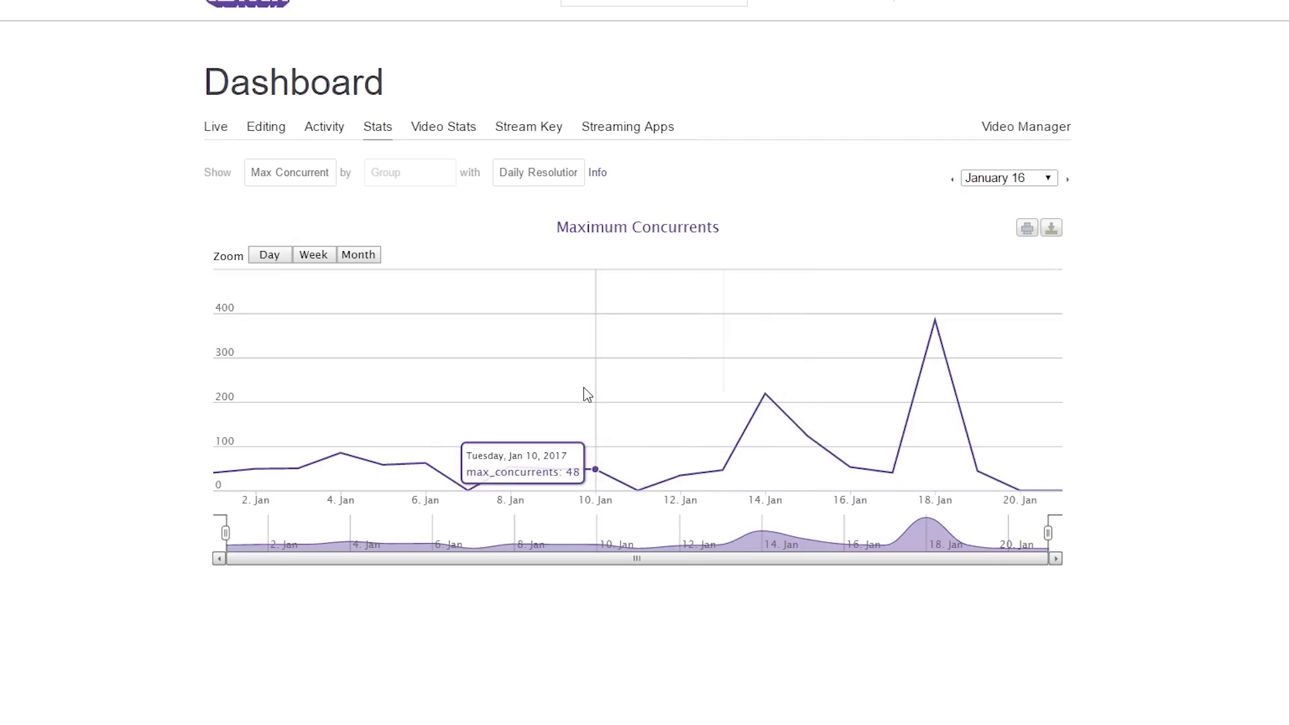
- Chart Time Broadcast, then Time Watched per day, totalling 2475
{"action": "left_click", "coordinate": [307, 173]}
{"action": "left_click", "coordinate": [329, 376]}
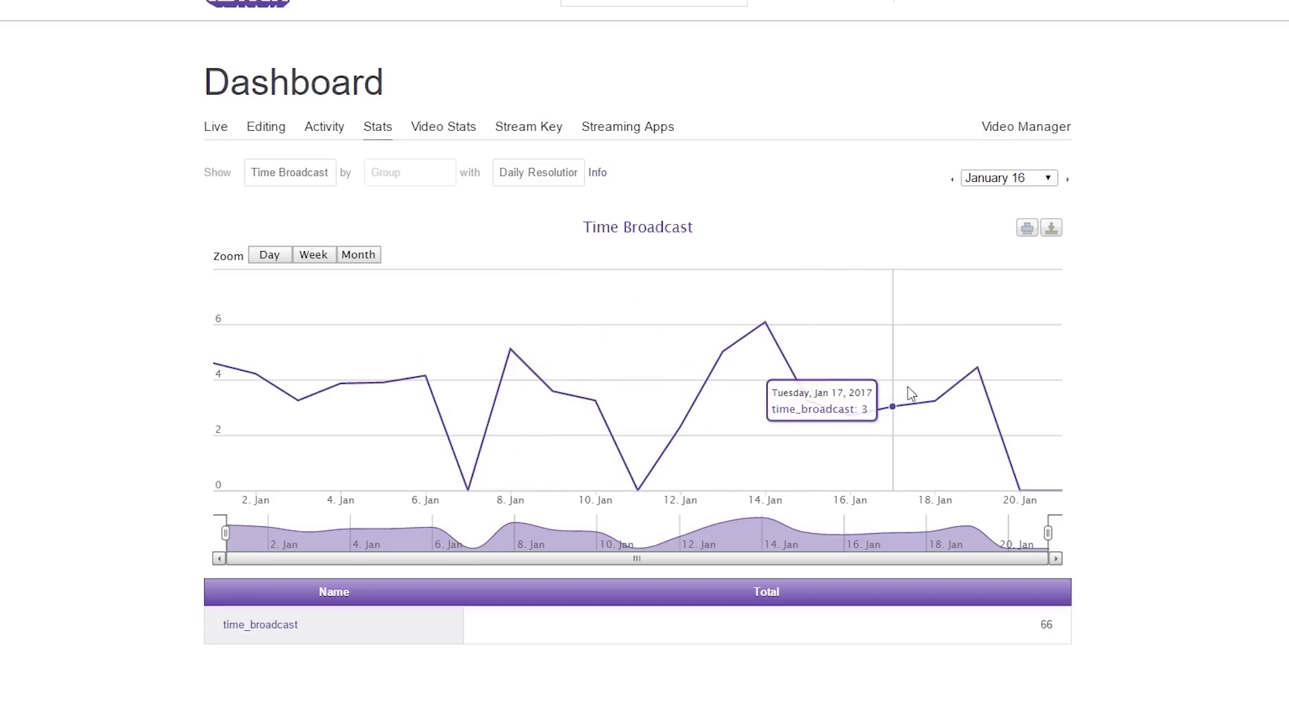
{"action": "left_click", "coordinate": [321, 176]}
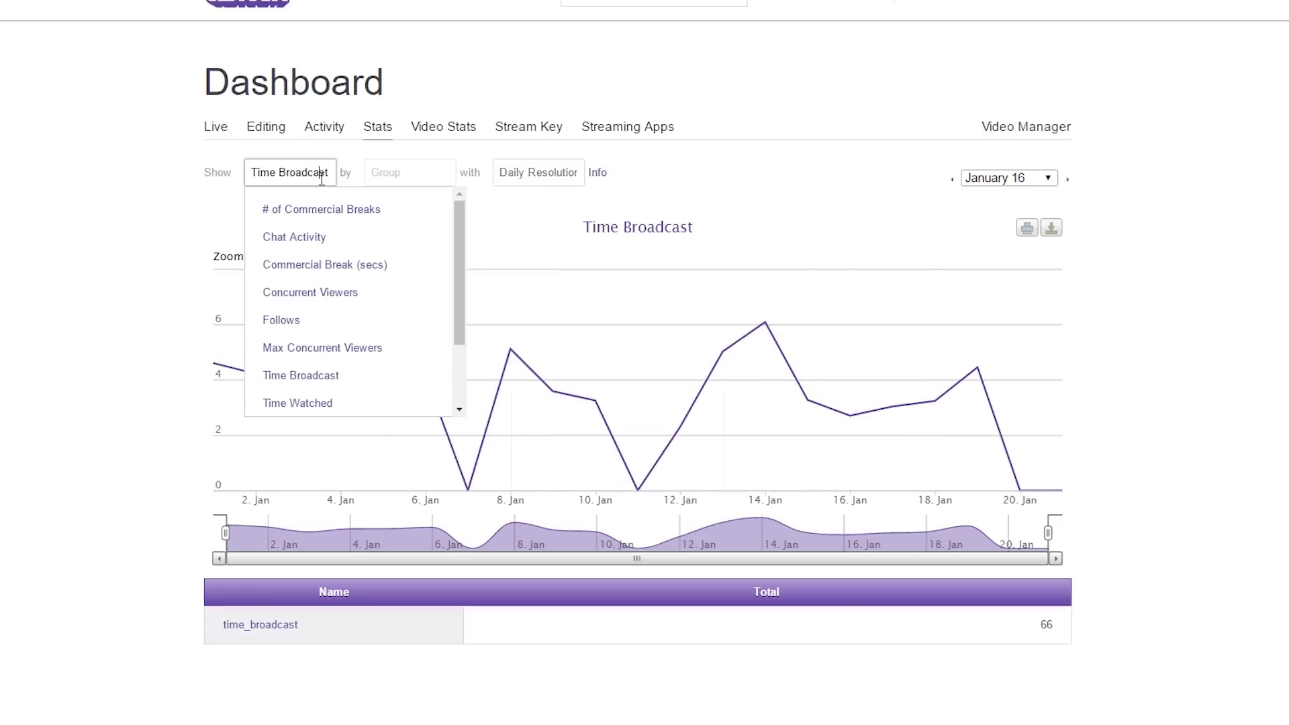
{"action": "left_click", "coordinate": [333, 400]}
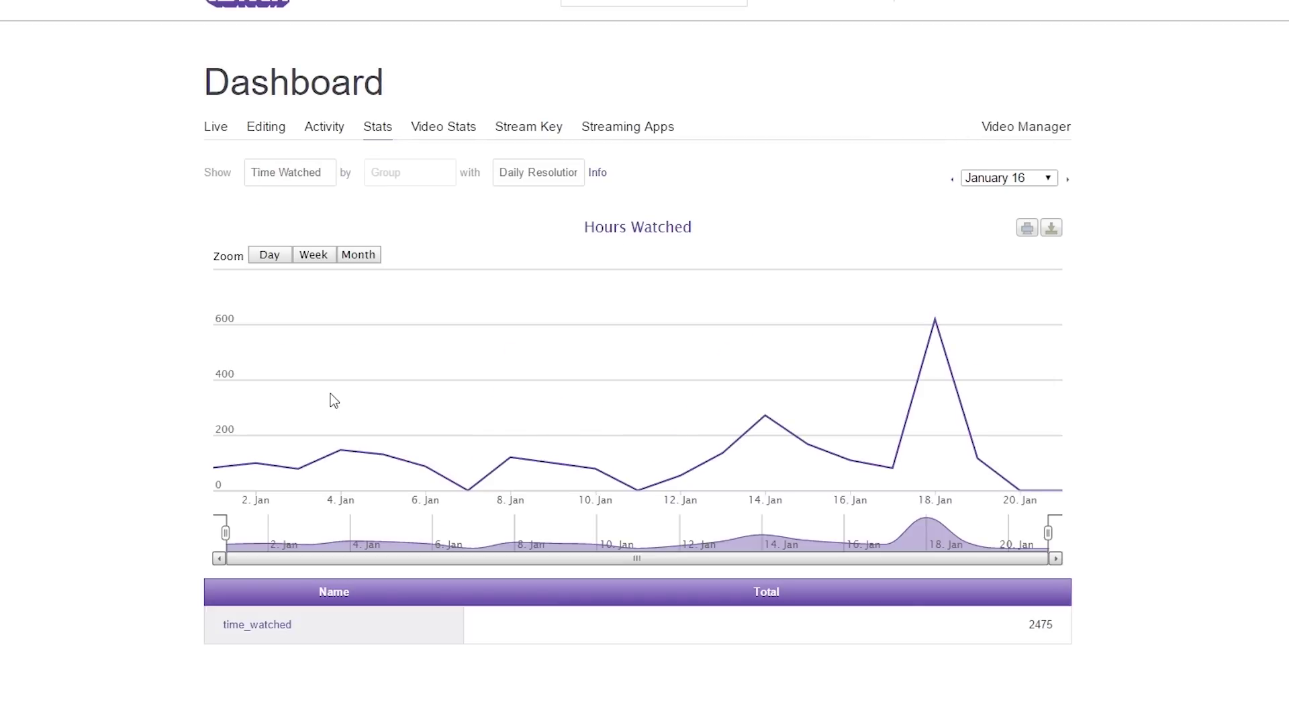
{"action": "mouse_move", "coordinate": [308, 409]}
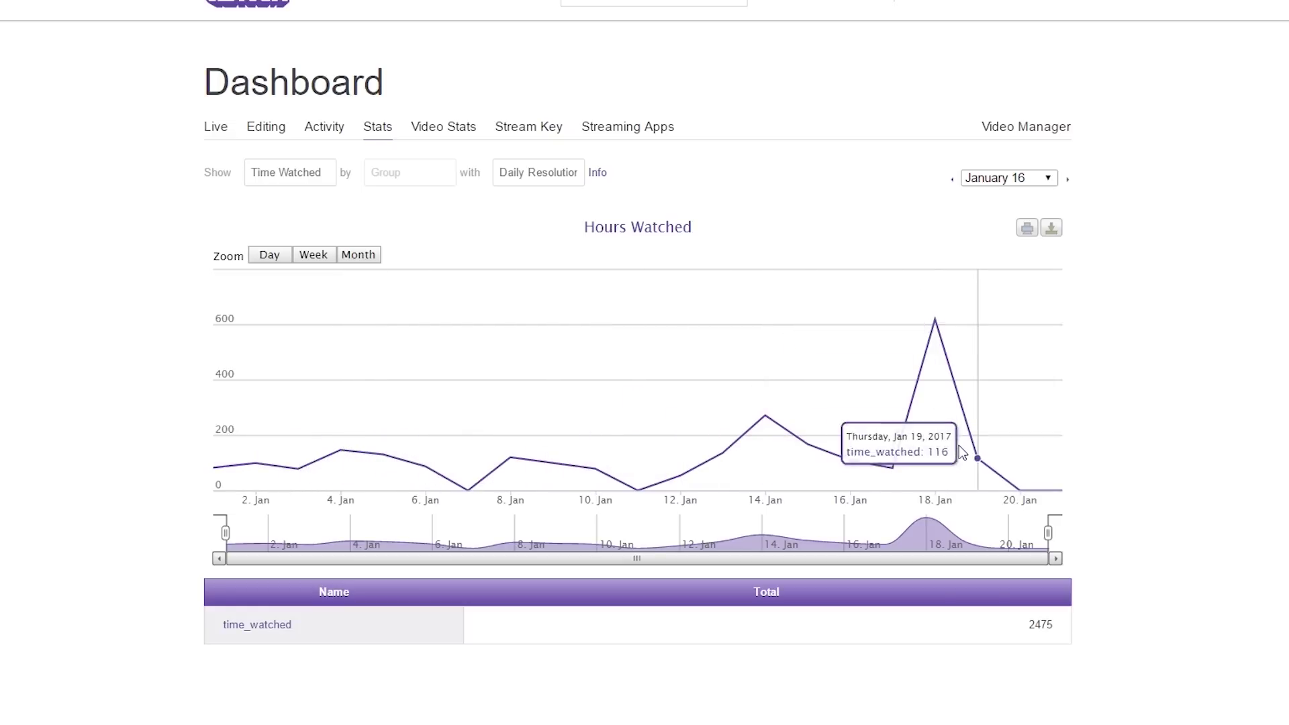
{"action": "left_click", "coordinate": [294, 173]}
- Chart Unfollows, showing a single spike of 20 on 9 January
{"action": "scroll", "coordinate": [387, 302], "scroll_direction": "down", "scroll_amount": 1}
{"action": "left_click", "coordinate": [341, 345]}
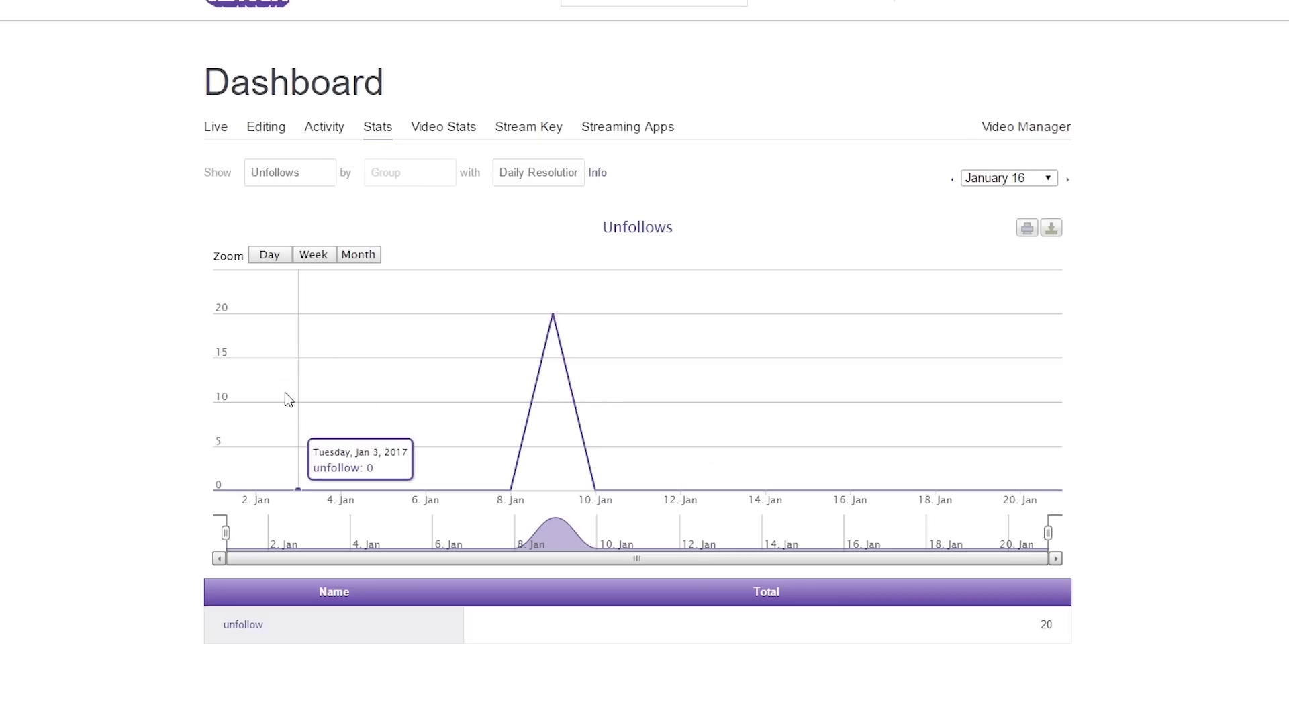
{"action": "mouse_move", "coordinate": [259, 422]}
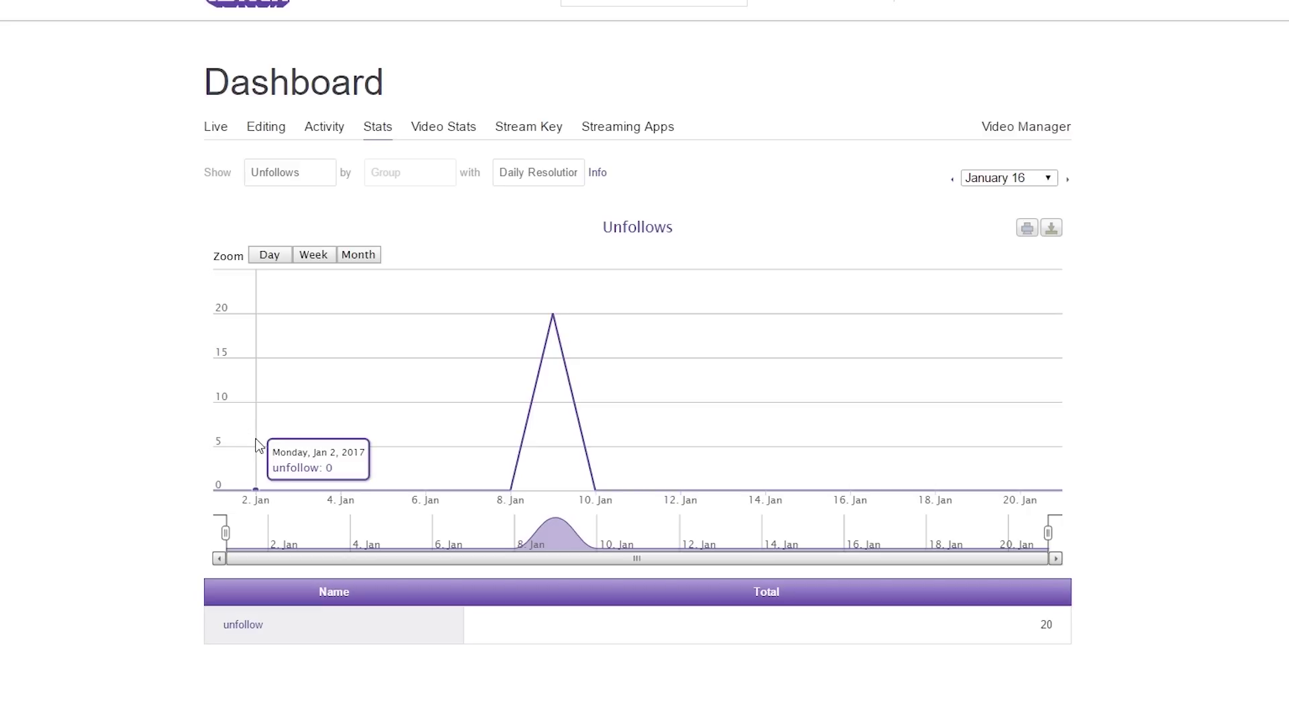
{"action": "mouse_move", "coordinate": [557, 455]}
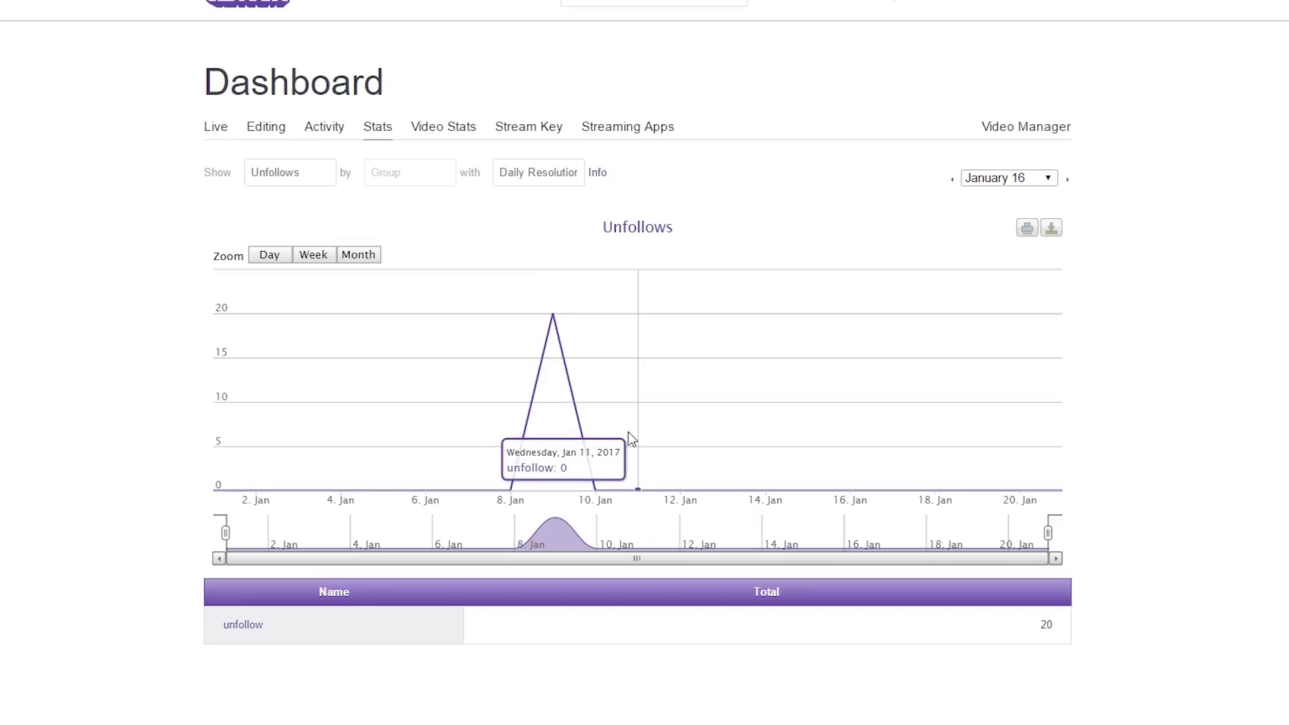
- Chart Unique Visitors for Video Plays, peaking near 720 on 14 Jan, total 2480
{"action": "left_click", "coordinate": [290, 172]}
{"action": "scroll", "coordinate": [351, 343], "scroll_direction": "down", "scroll_amount": 1}
{"action": "scroll", "coordinate": [352, 350], "scroll_direction": "down", "scroll_amount": 1}
{"action": "left_click", "coordinate": [325, 290]}
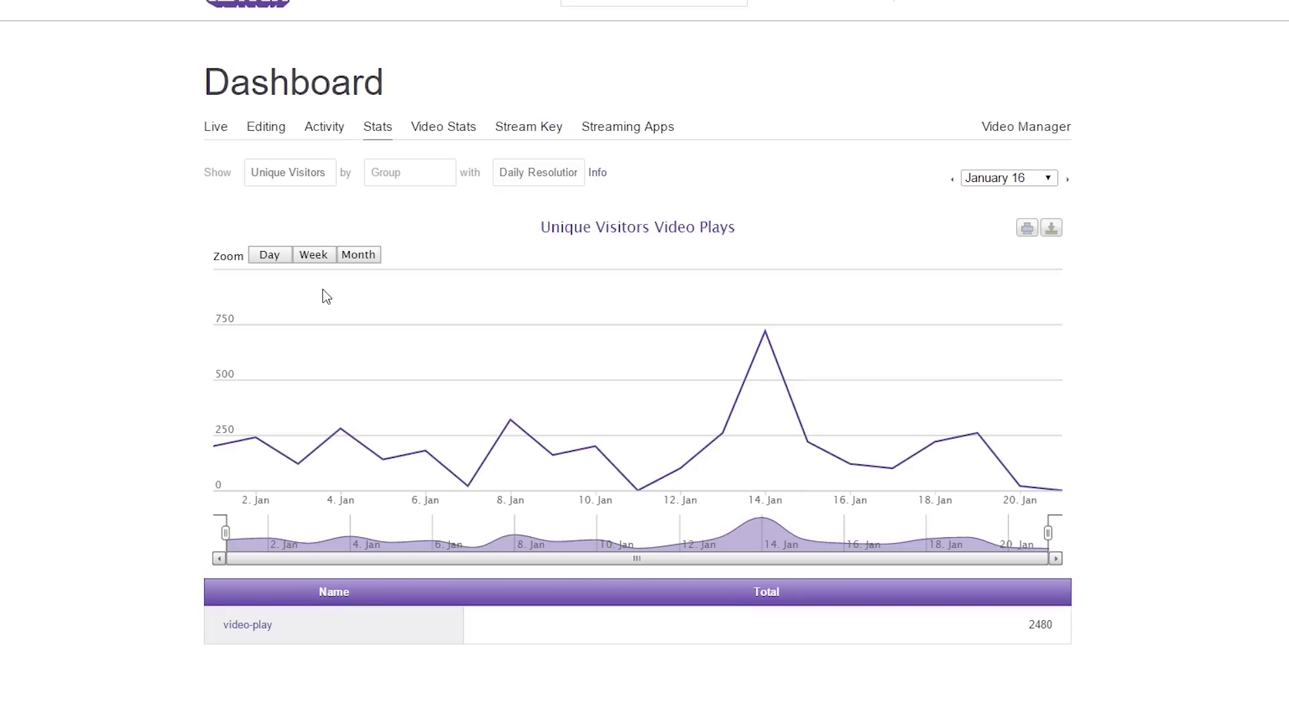
{"action": "mouse_move", "coordinate": [264, 404]}
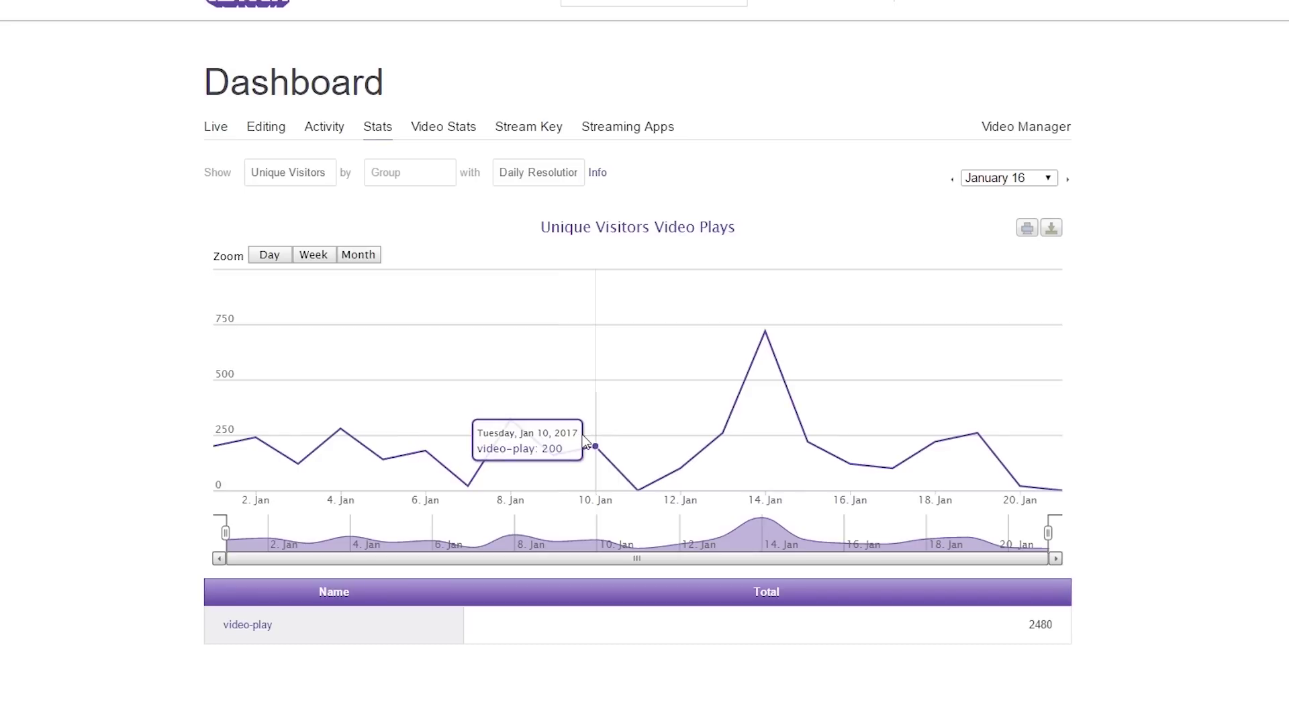
{"action": "left_click", "coordinate": [288, 171]}
{"action": "scroll", "coordinate": [452, 316], "scroll_direction": "down", "scroll_amount": 3}
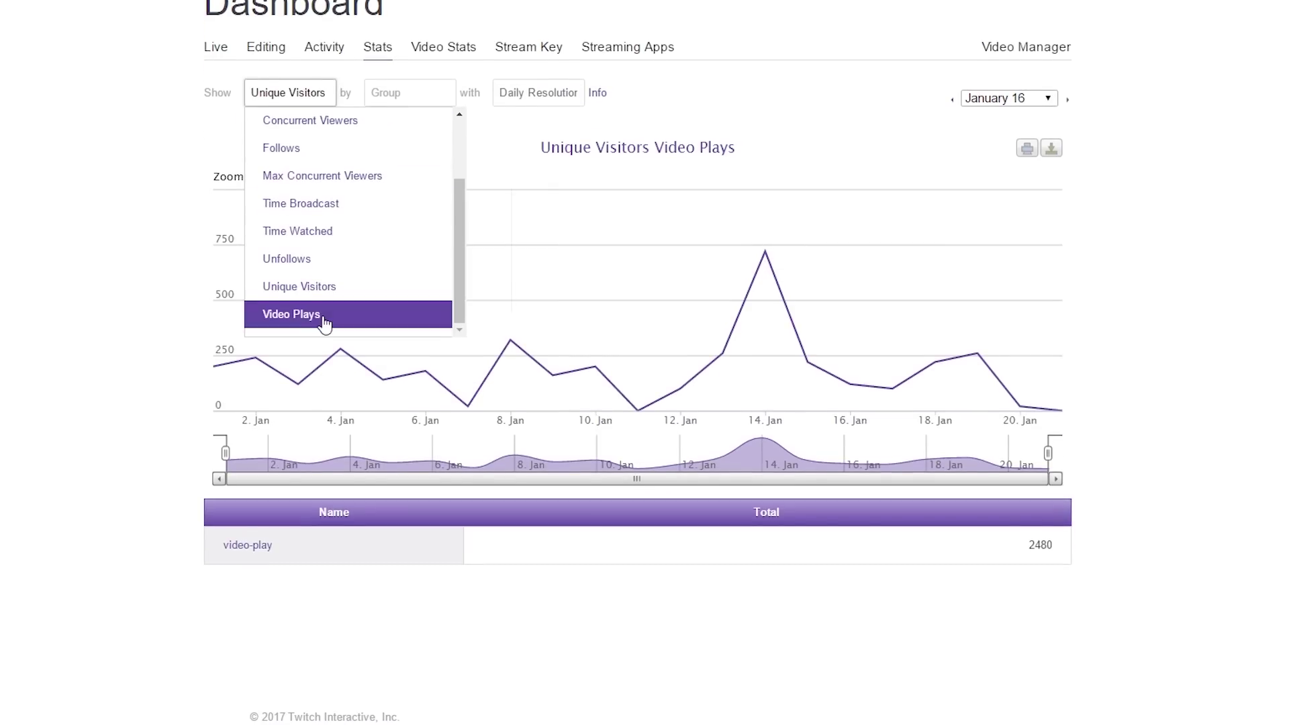
{"action": "left_click", "coordinate": [325, 317]}
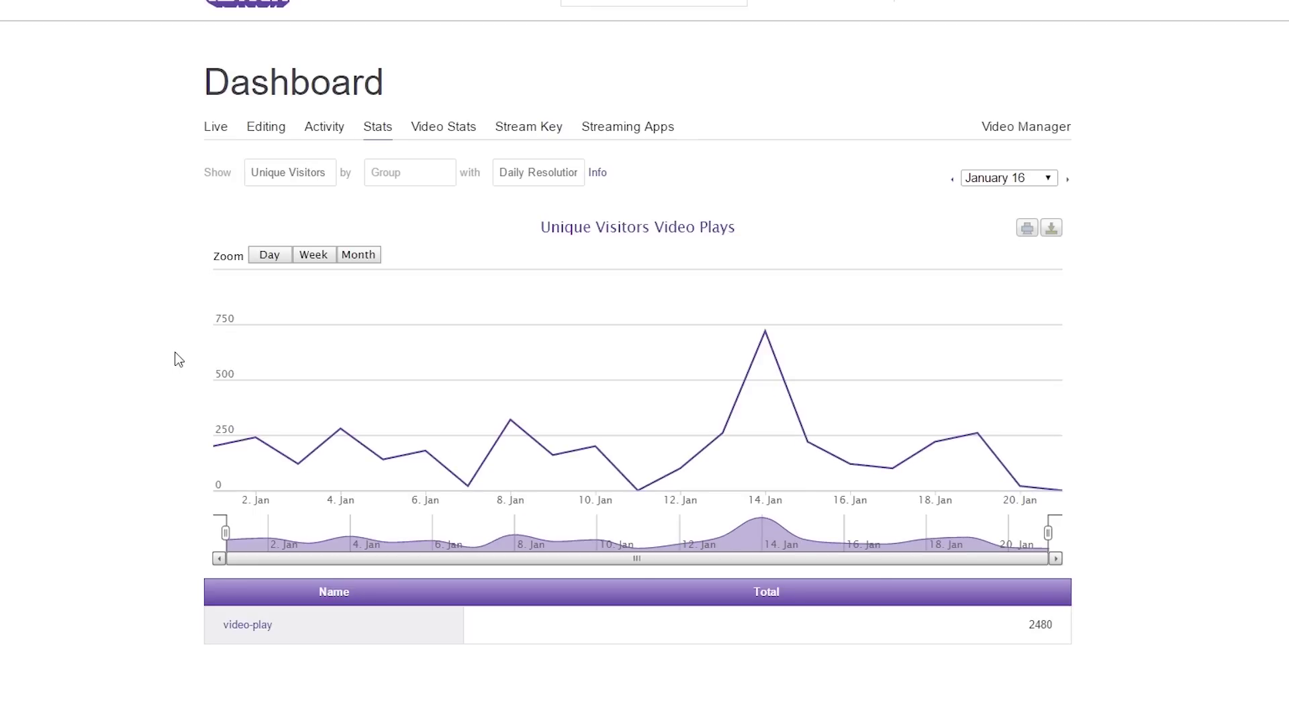
- Try the Day, Week and Month zoom presets, ending on the 14–21 Jan week
{"action": "left_click", "coordinate": [272, 256]}
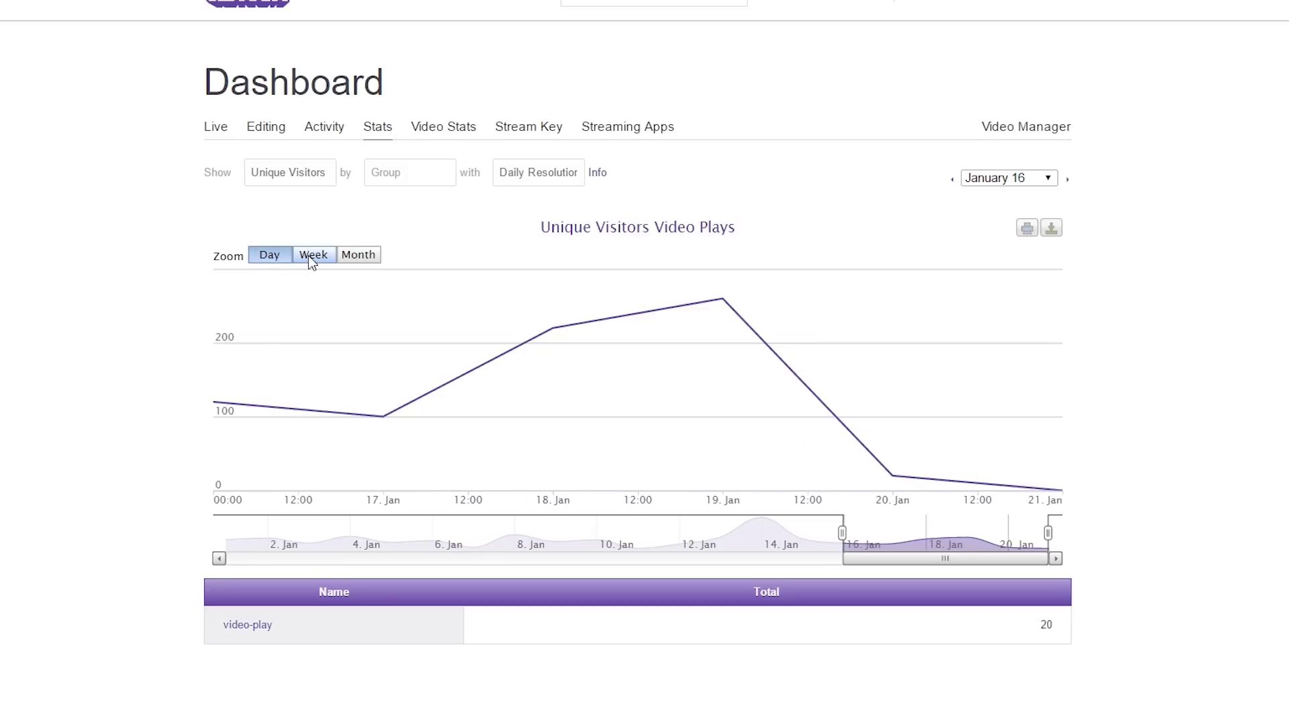
{"action": "left_click", "coordinate": [310, 256]}
{"action": "left_click", "coordinate": [356, 257]}
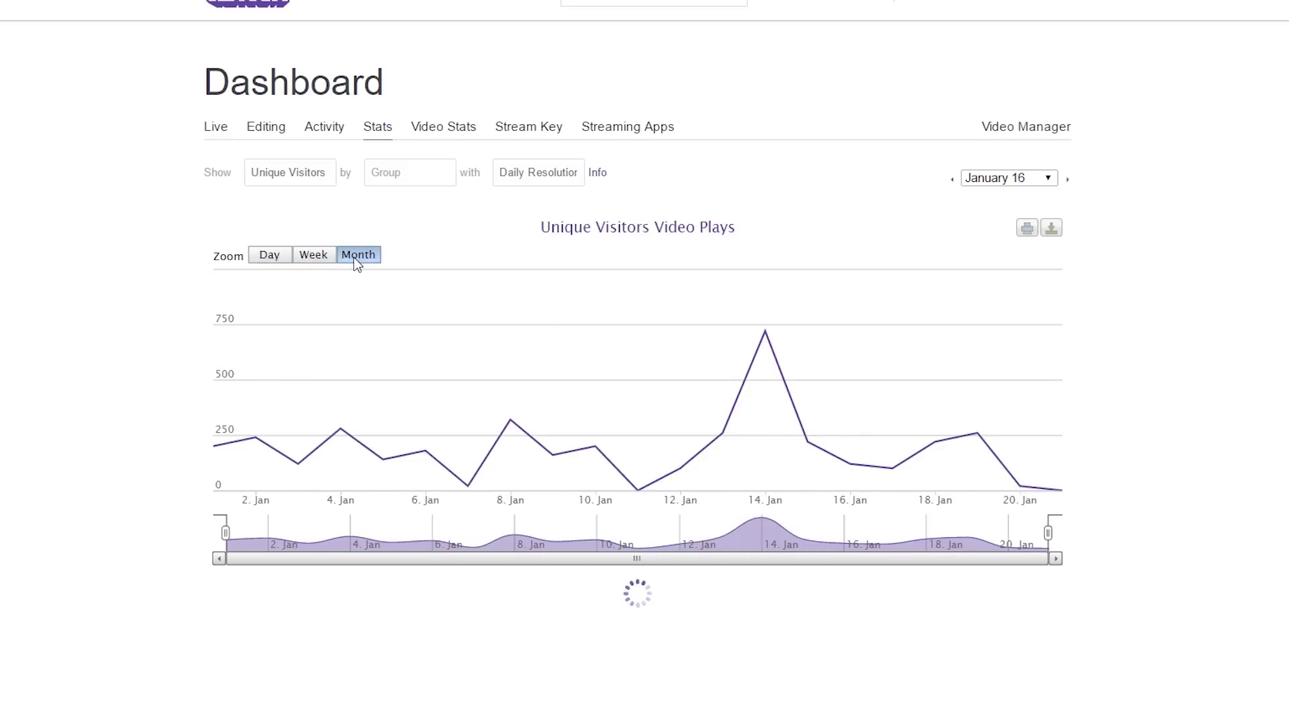
{"action": "left_click", "coordinate": [313, 255]}
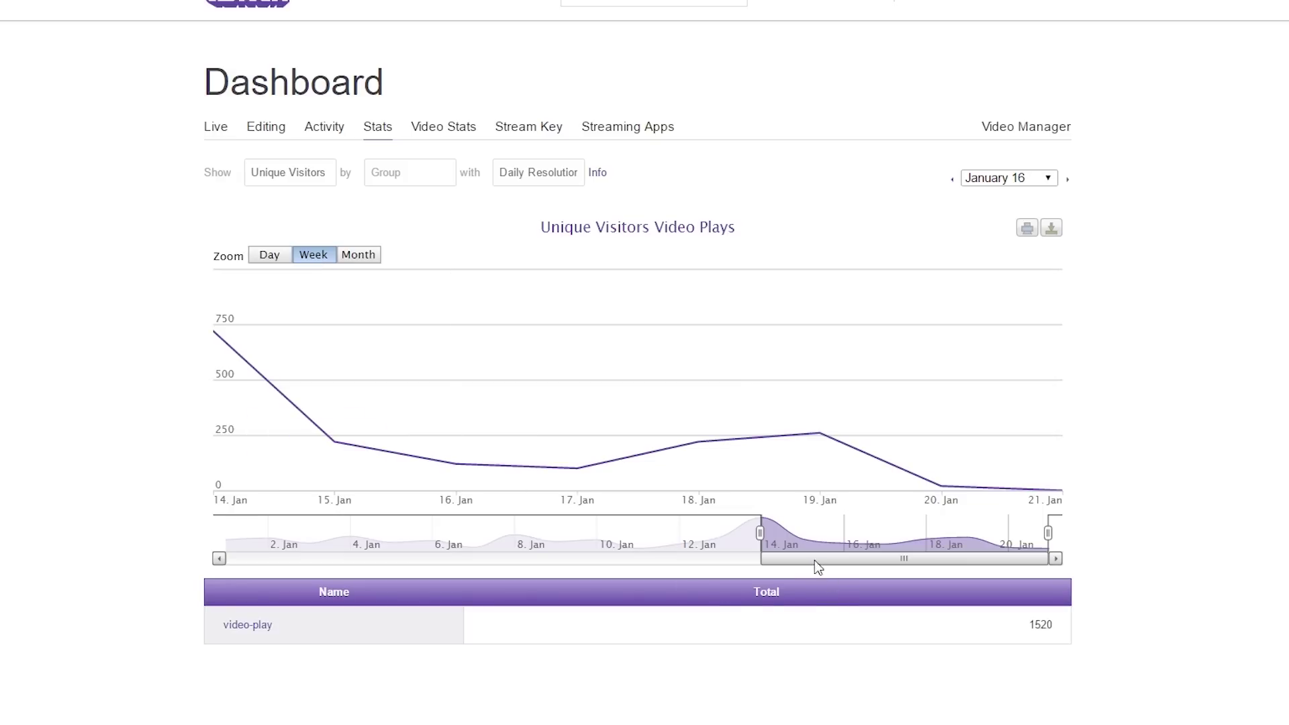
- Narrow the graph to about 2–6 Jan with the range slider, total 520
{"action": "left_click_drag", "start_coordinate": [811, 558], "coordinate": [512, 558]}
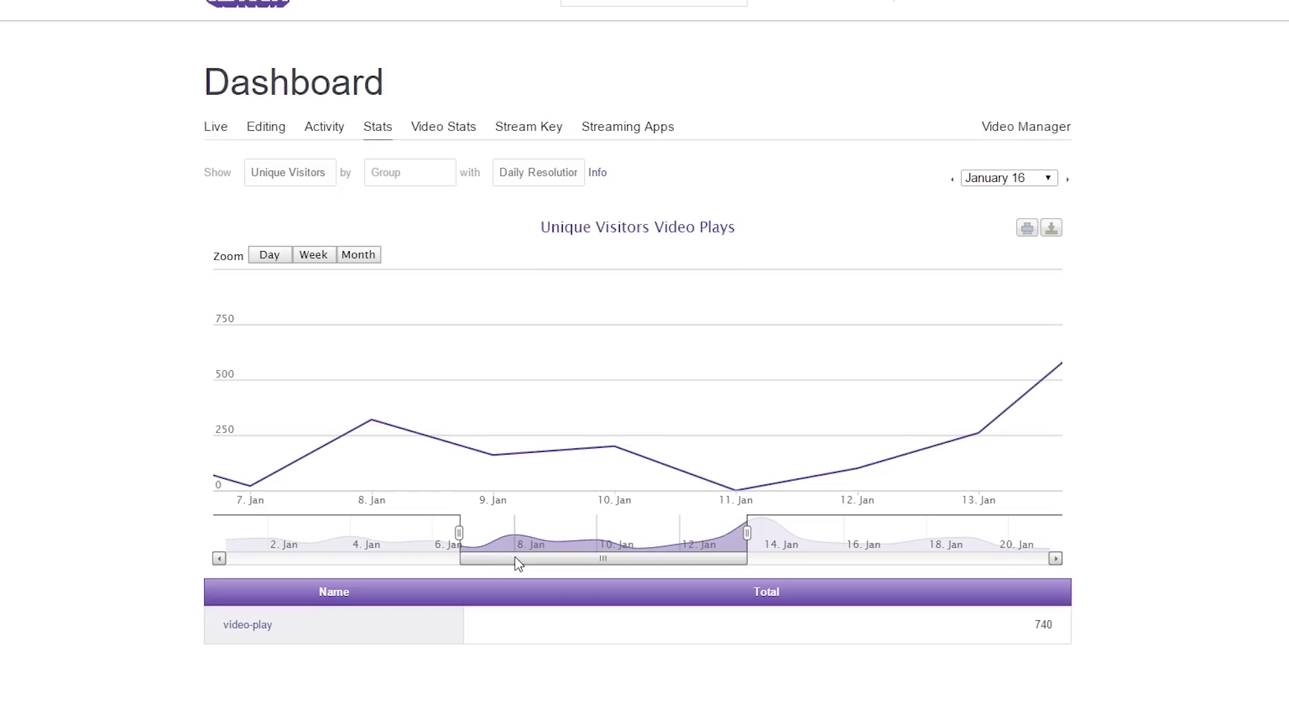
{"action": "left_click_drag", "start_coordinate": [517, 563], "coordinate": [351, 561]}
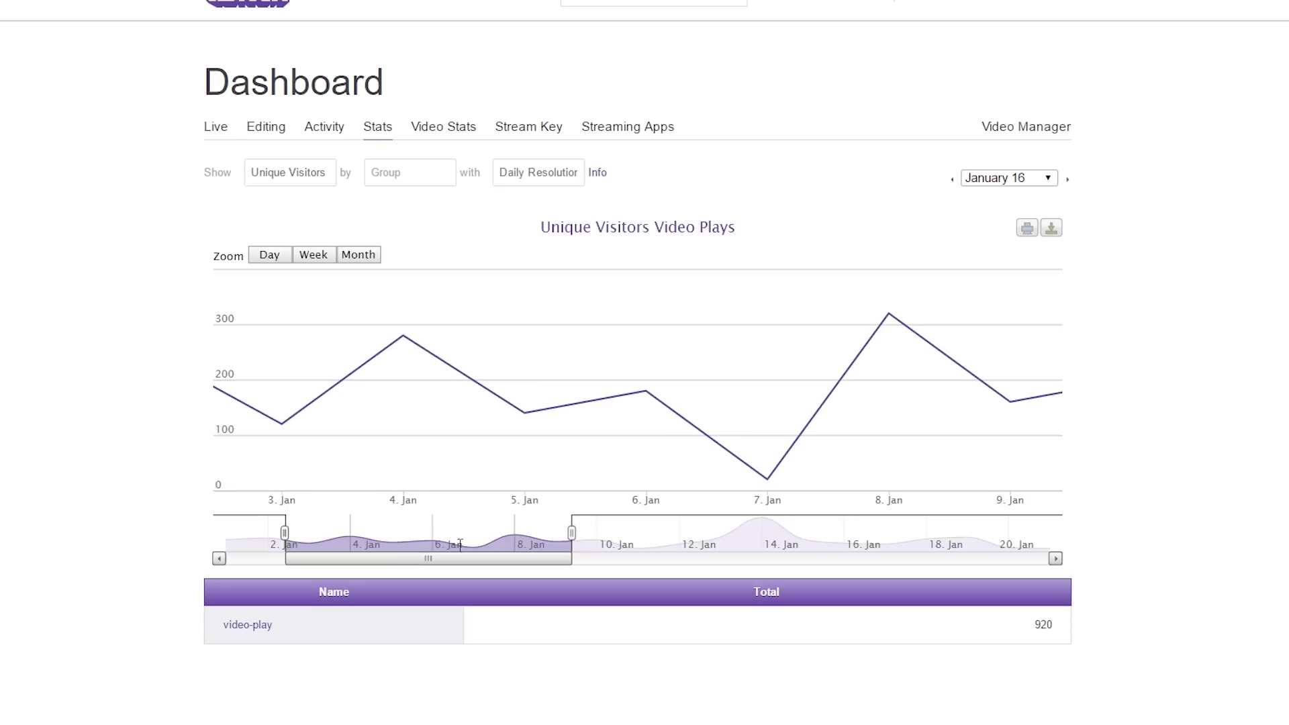
{"action": "left_click_drag", "start_coordinate": [573, 534], "coordinate": [426, 534]}
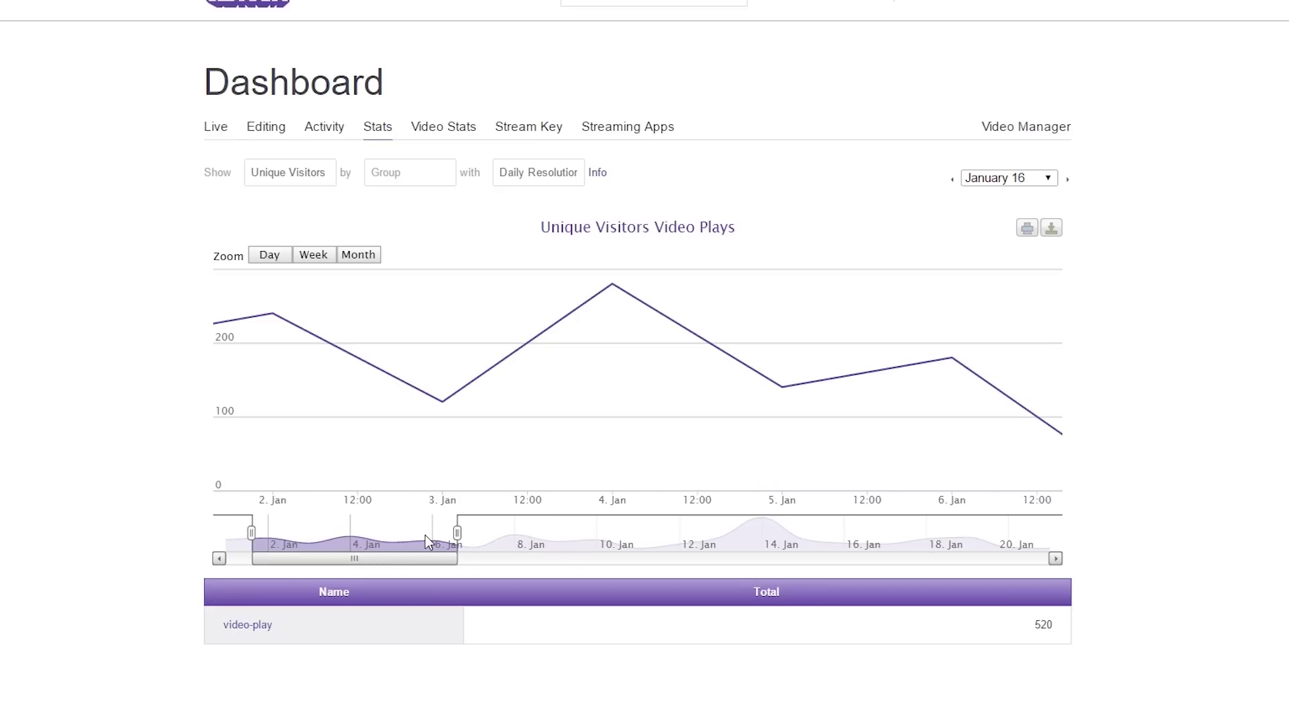